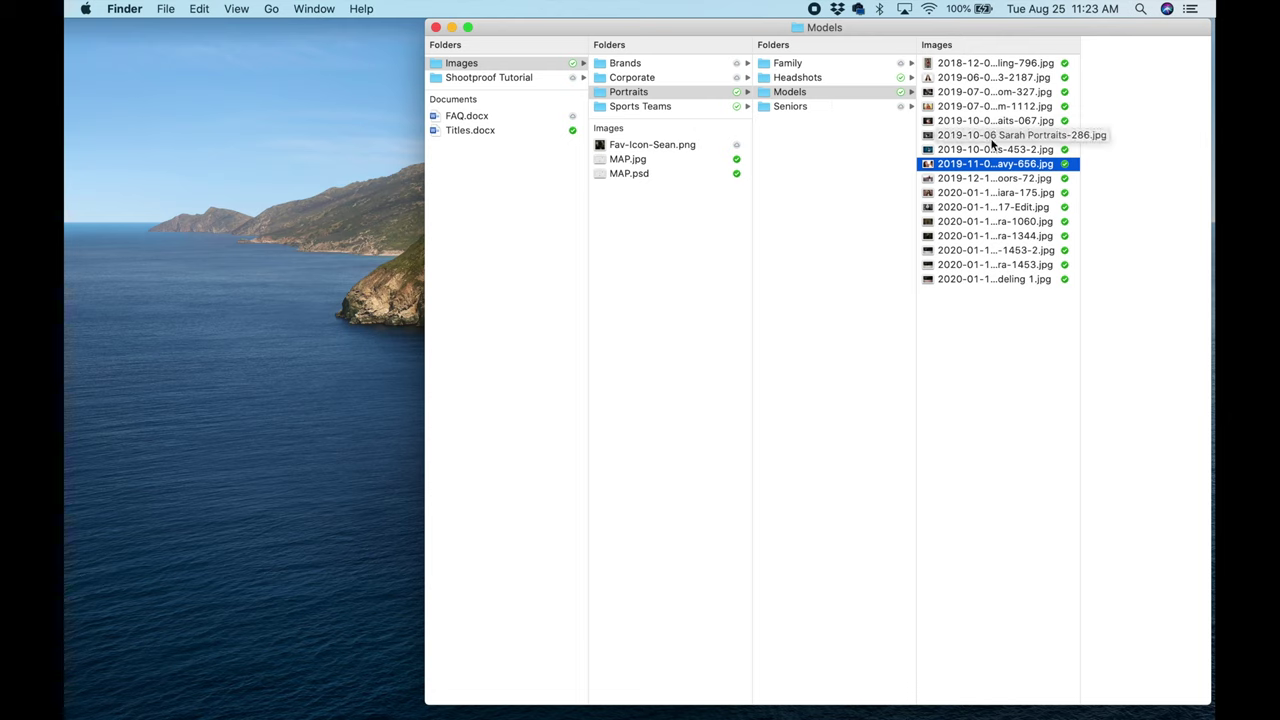
# Show the preview pane and the toolbar in the Models folder window
pyautogui.click(237, 9)
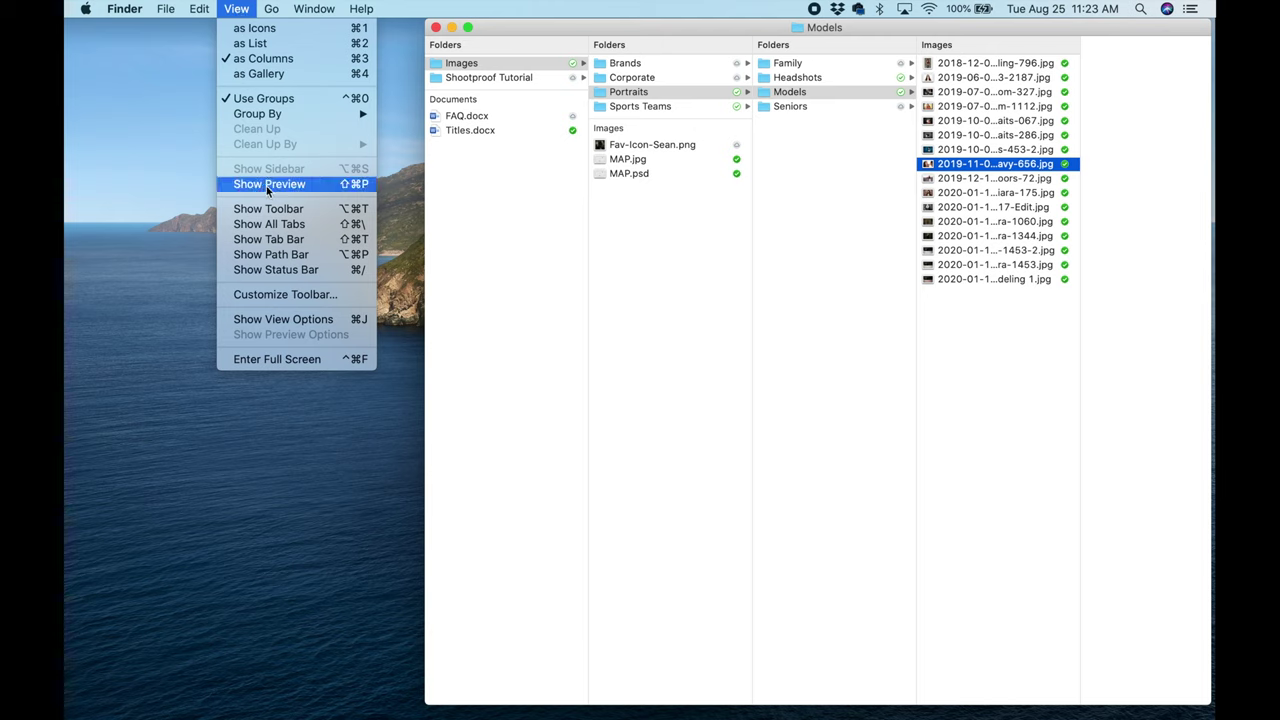
pyautogui.click(266, 186)
pyautogui.click(238, 8)
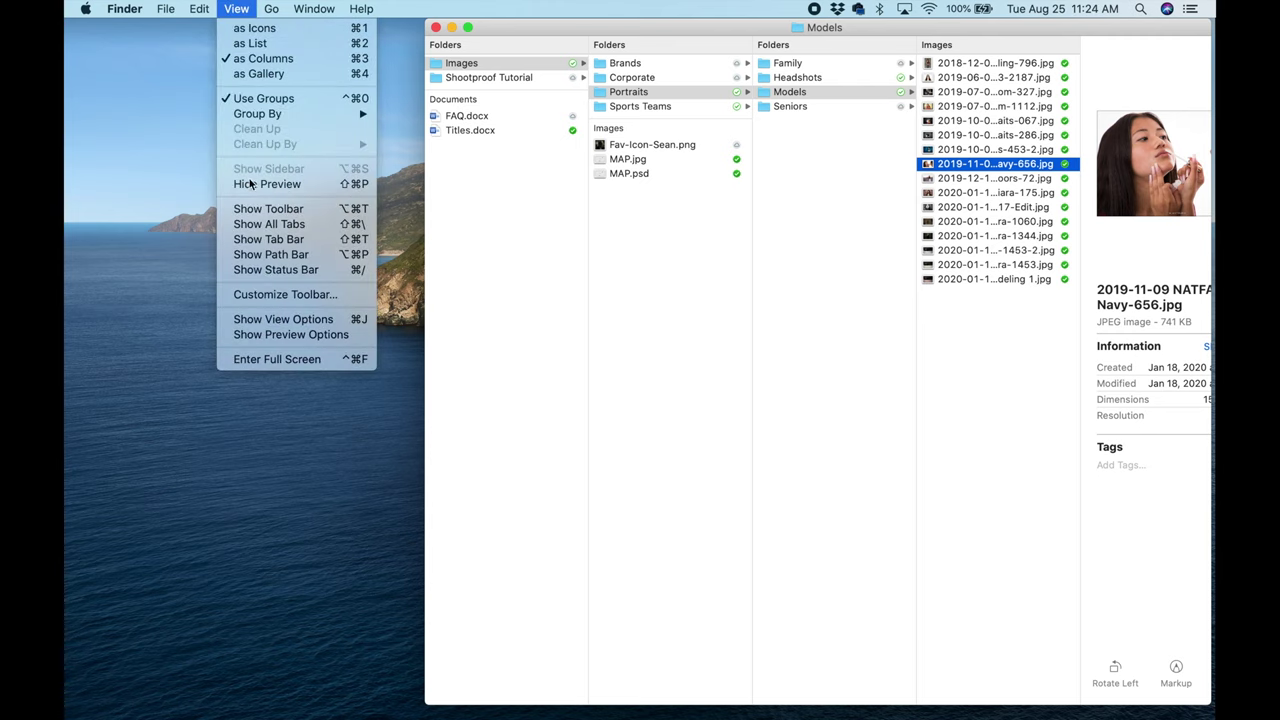
pyautogui.click(256, 212)
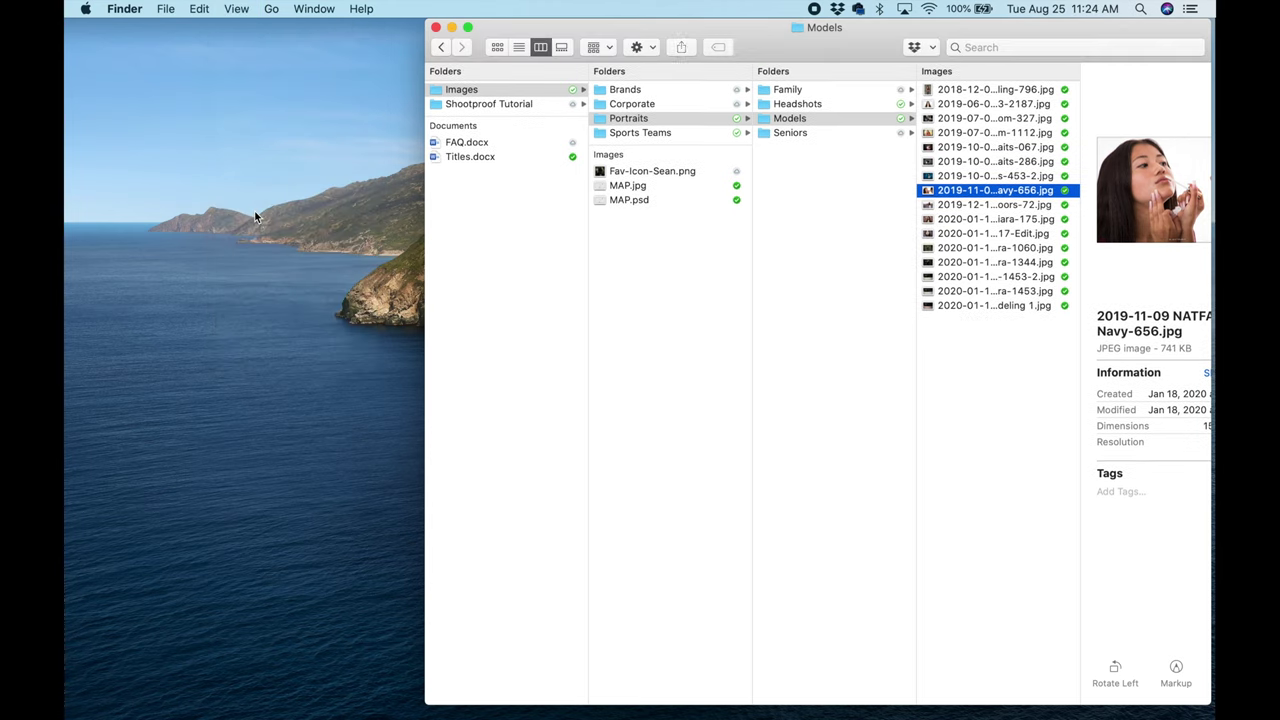
# Show the tab bar in the Models folder window and hide it again
pyautogui.click(234, 8)
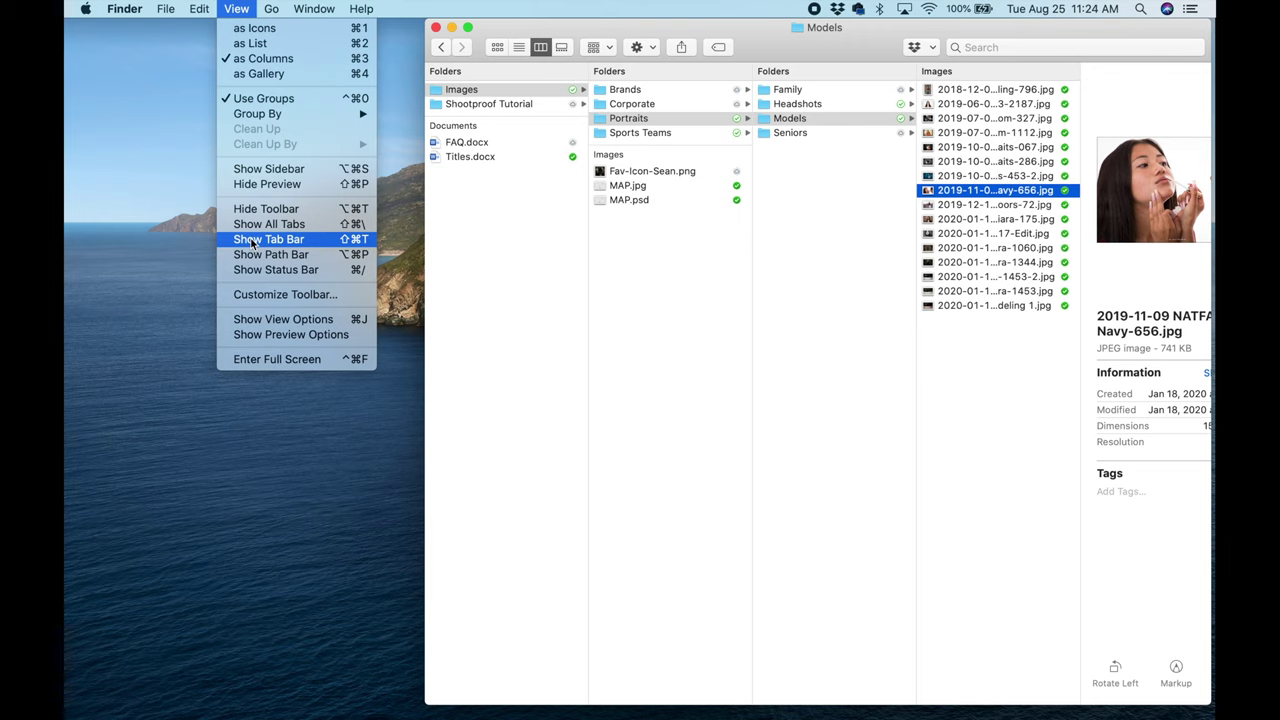
pyautogui.click(250, 240)
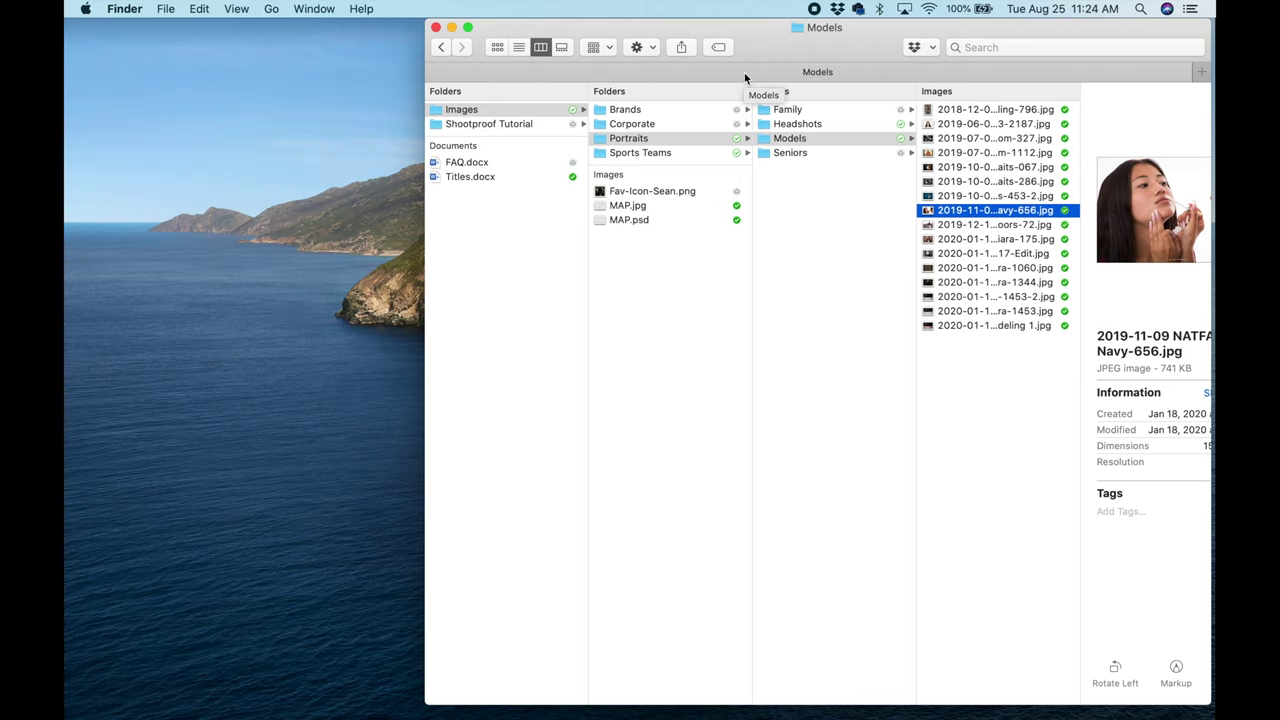
pyautogui.click(236, 8)
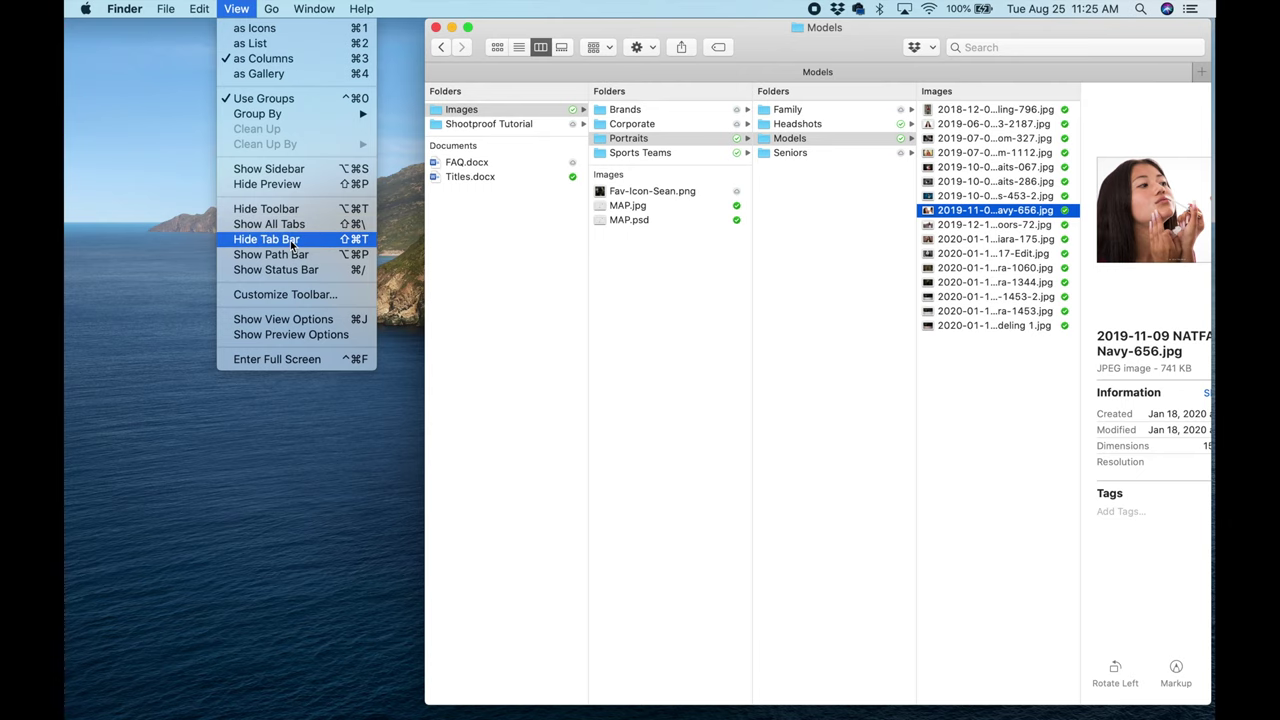
pyautogui.click(292, 241)
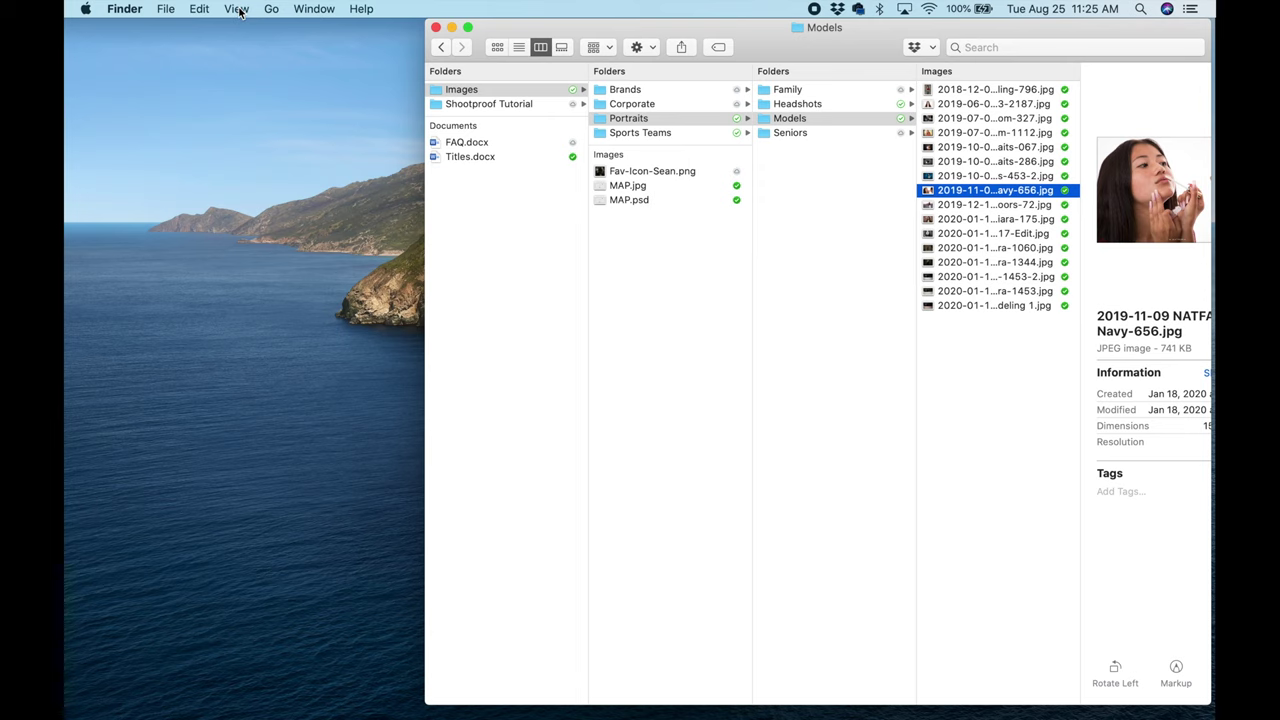
# Show the path bar and the status bar in the Models folder window
pyautogui.click(237, 9)
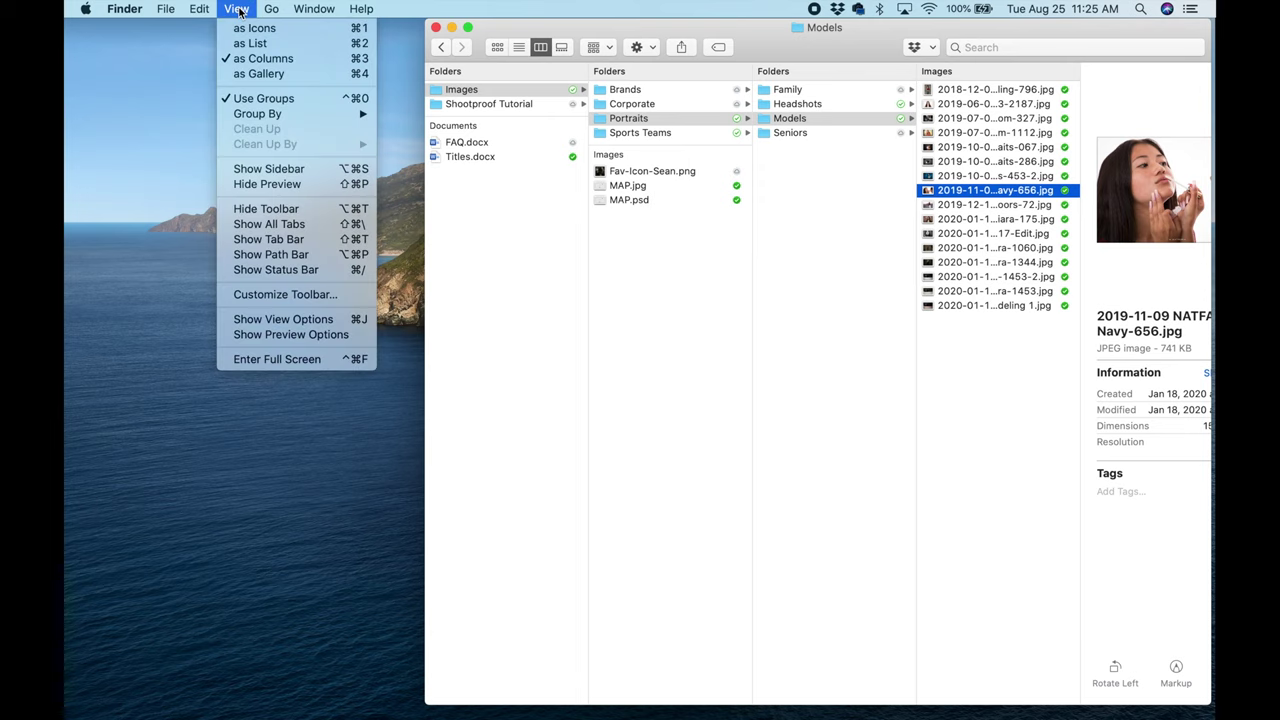
pyautogui.click(296, 258)
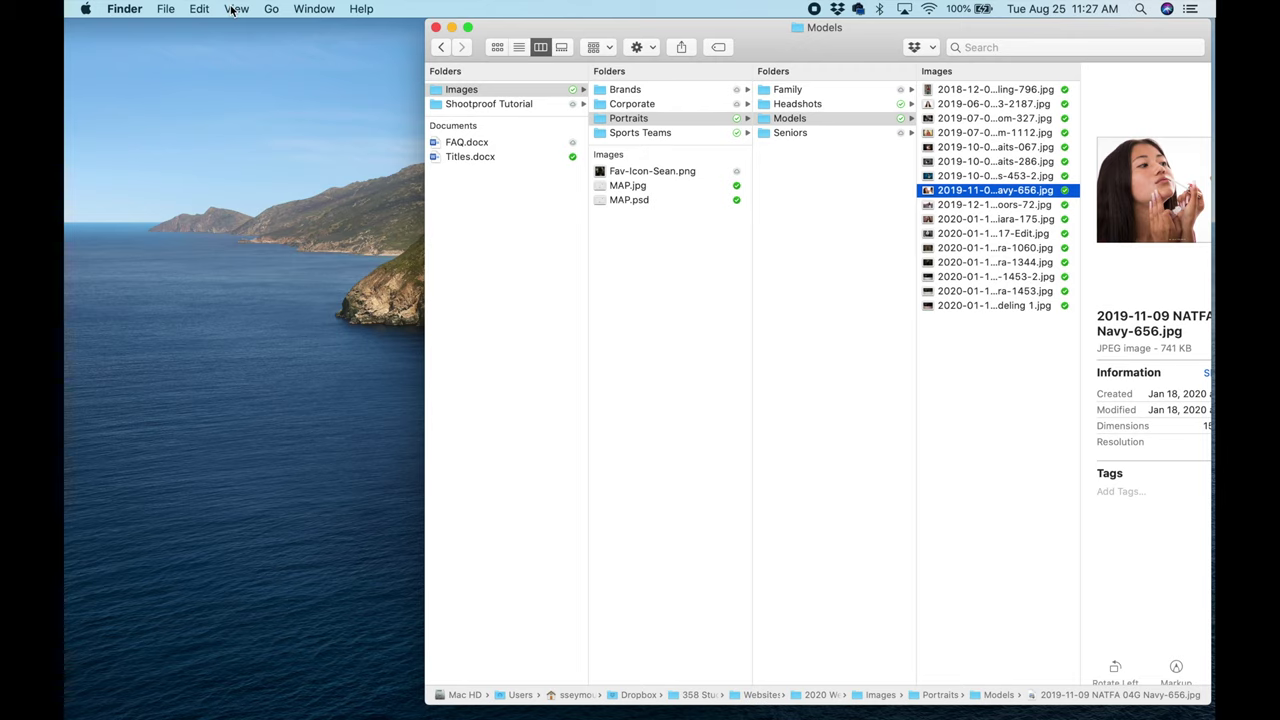
pyautogui.click(234, 9)
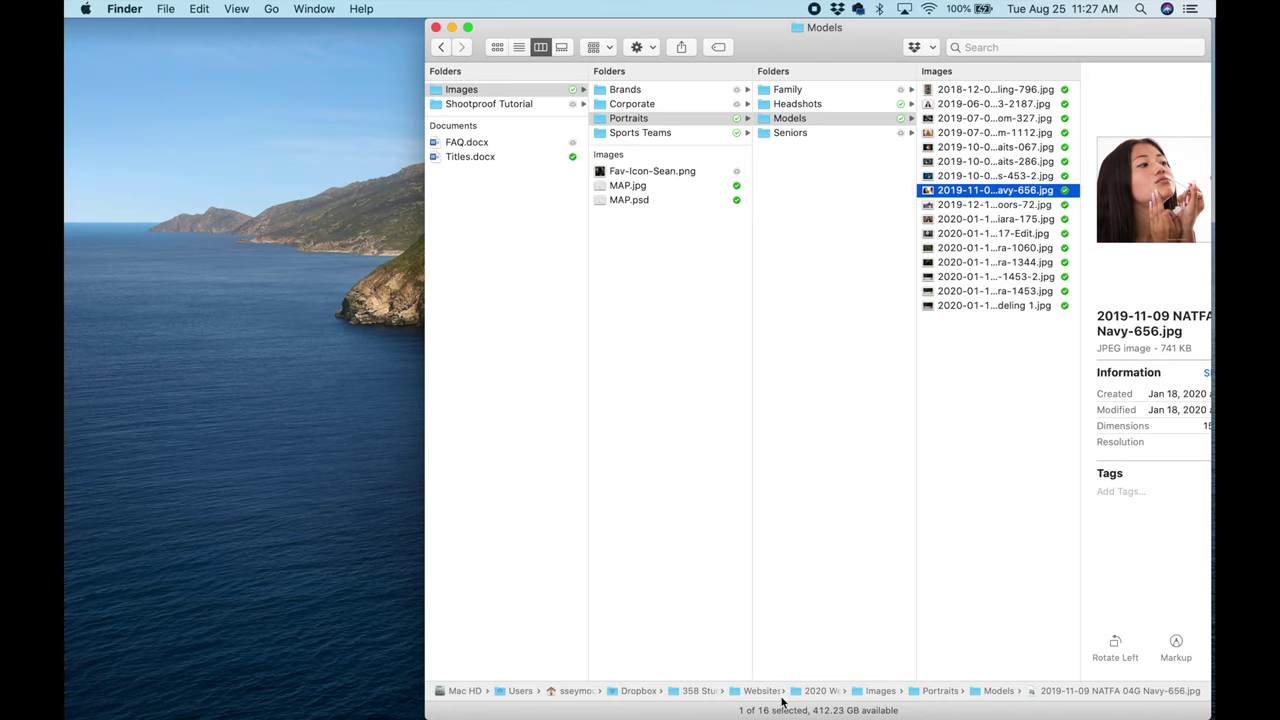
# Select all images in the Models folder, then only the first eight, to check the selection details in the status bar
pyautogui.click(976, 90)
pyautogui.keyDown('shift'); pyautogui.click(888, 310); pyautogui.keyUp('shift')
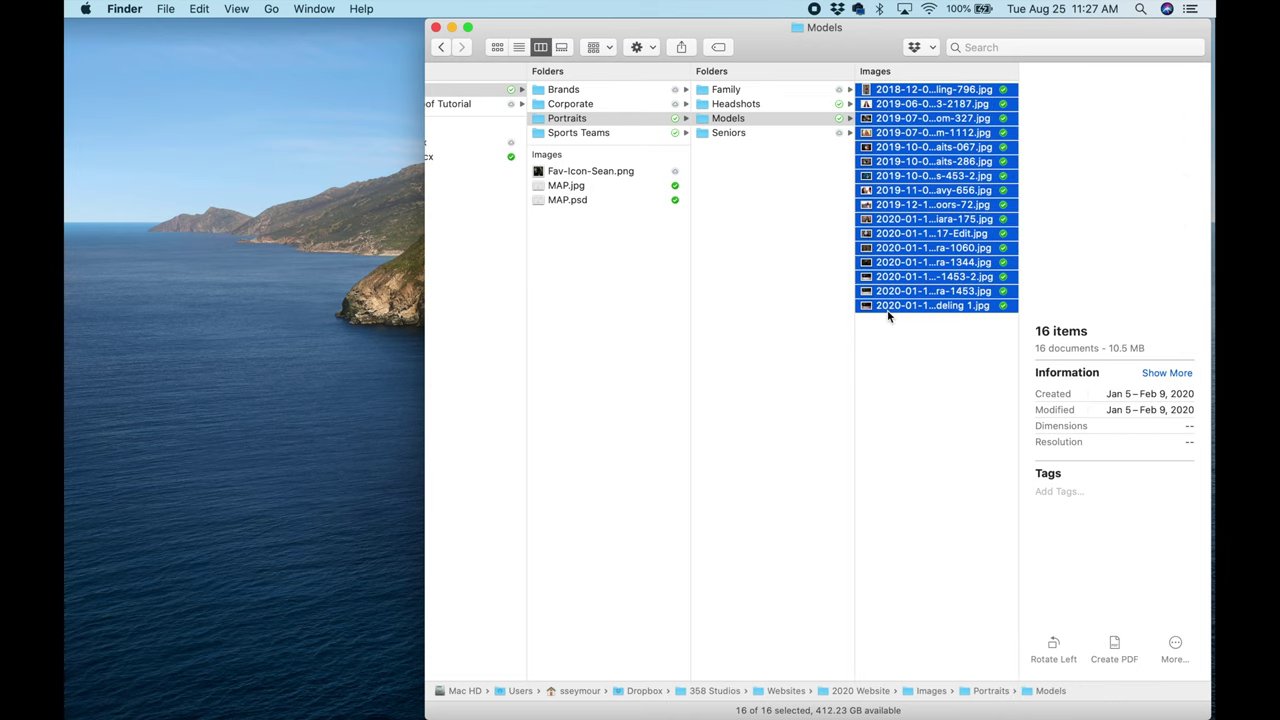
pyautogui.click(916, 92)
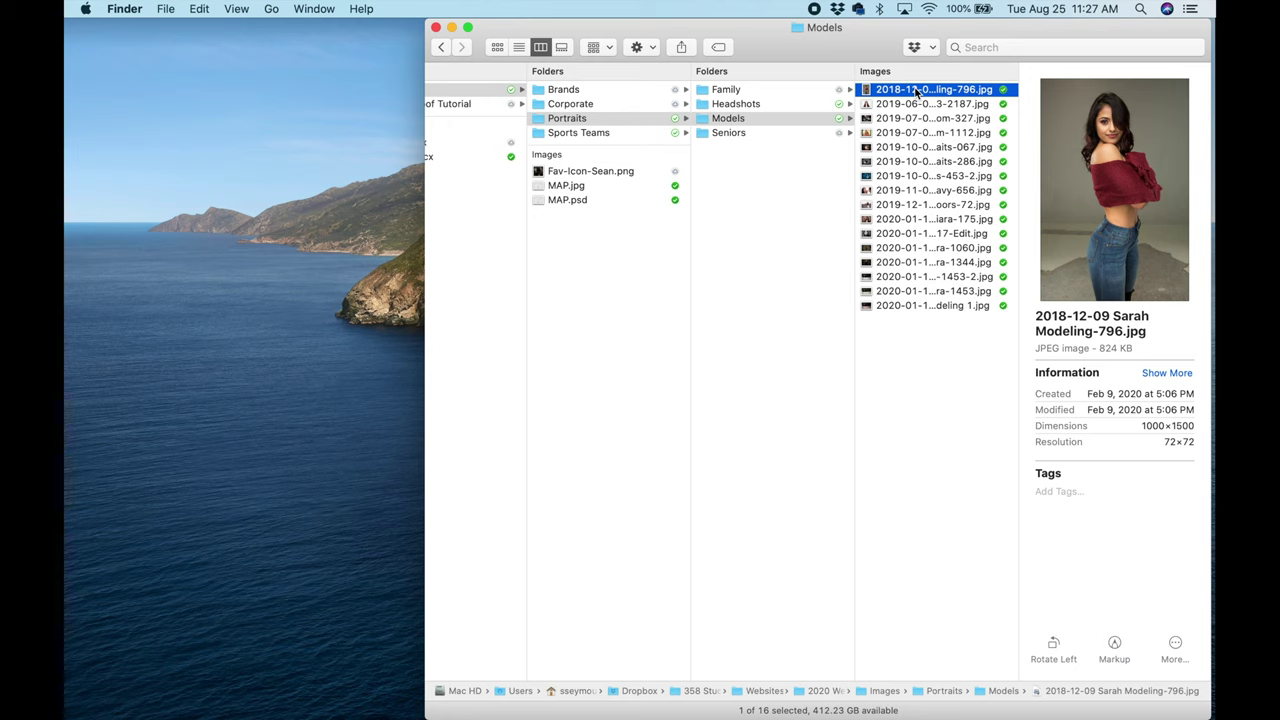
pyautogui.press('Return')
pyautogui.press('Return')
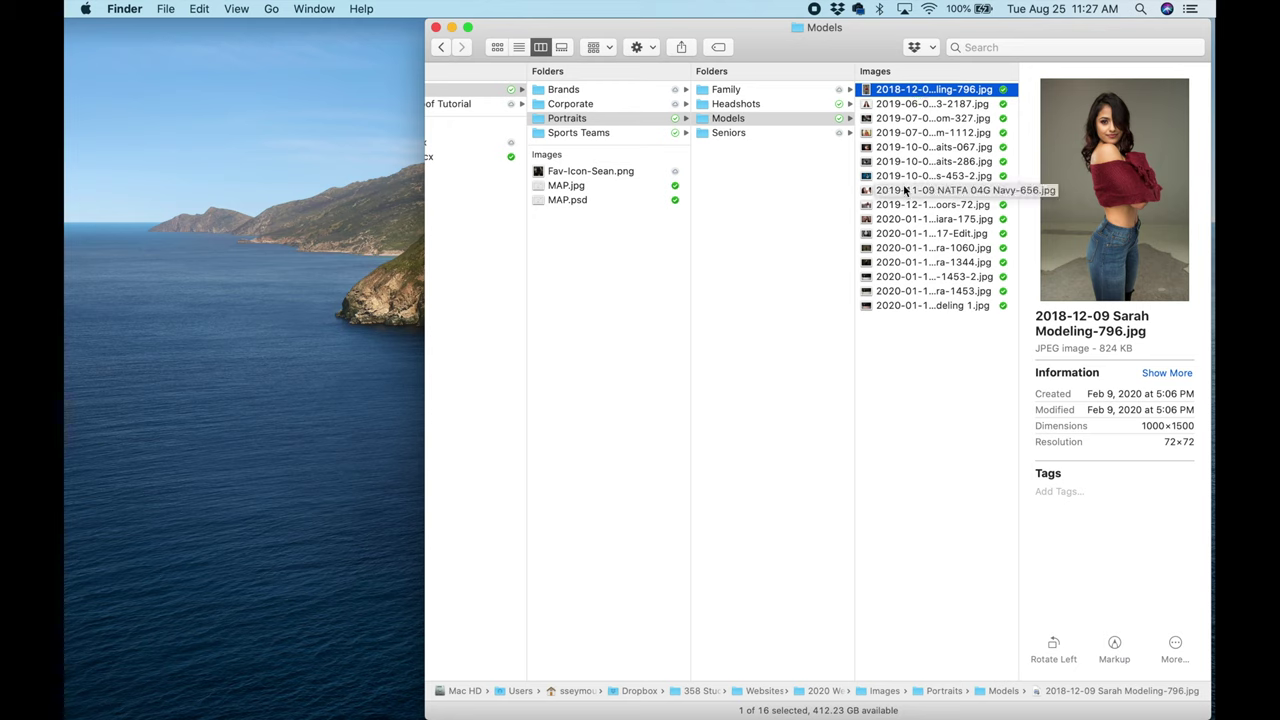
pyautogui.keyDown('shift'); pyautogui.click(904, 190); pyautogui.keyUp('shift')
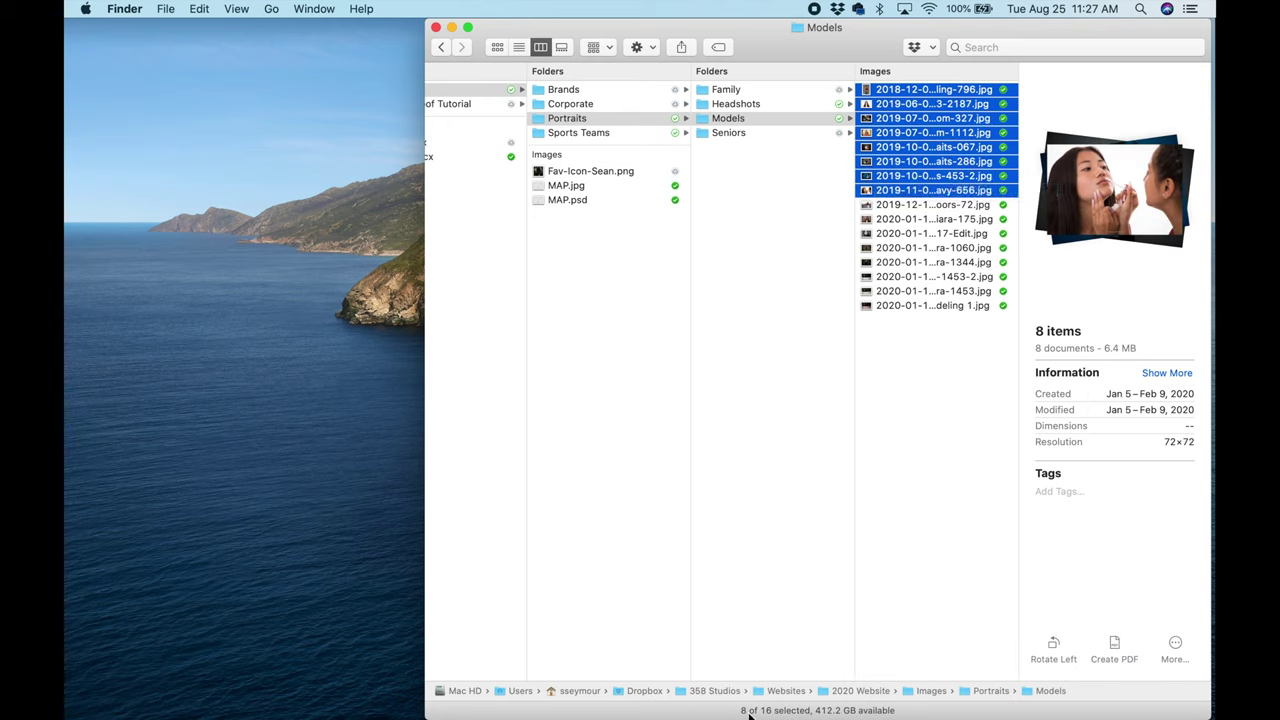
pyautogui.press('Down')
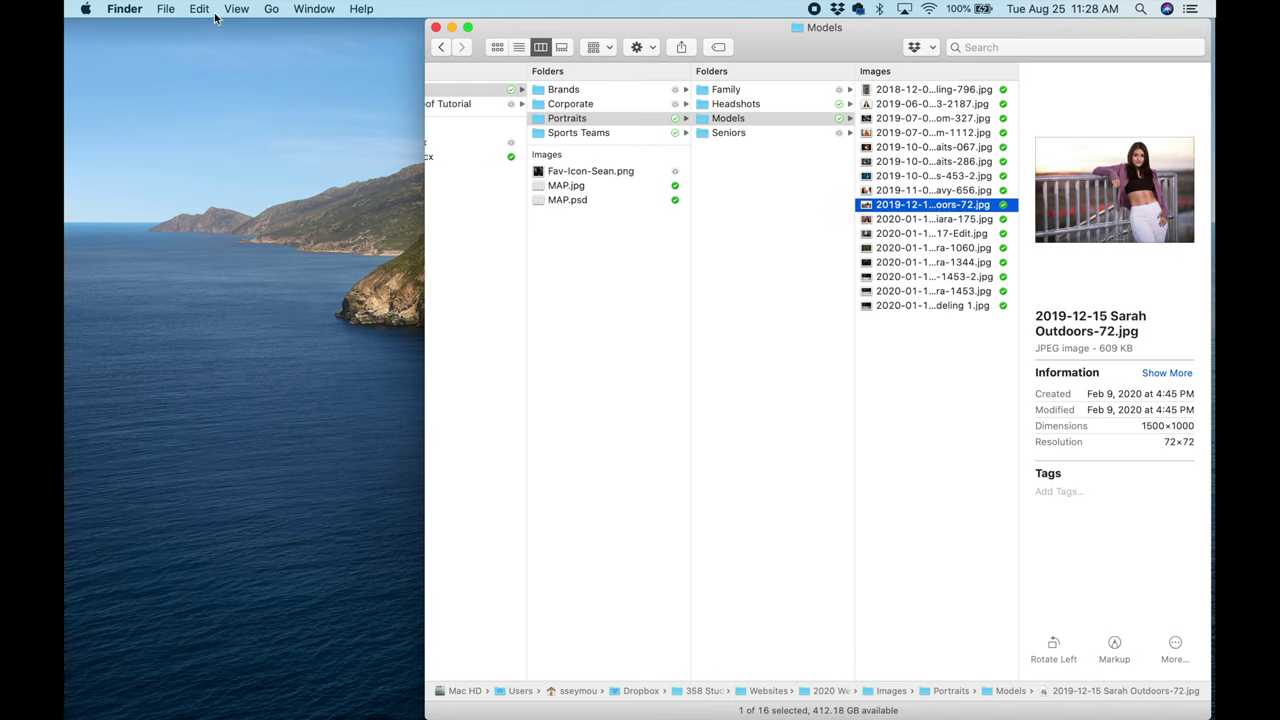
# Customize the toolbar by removing Edit Tags and adding New Folder and Get Info beside Share
pyautogui.click(235, 9)
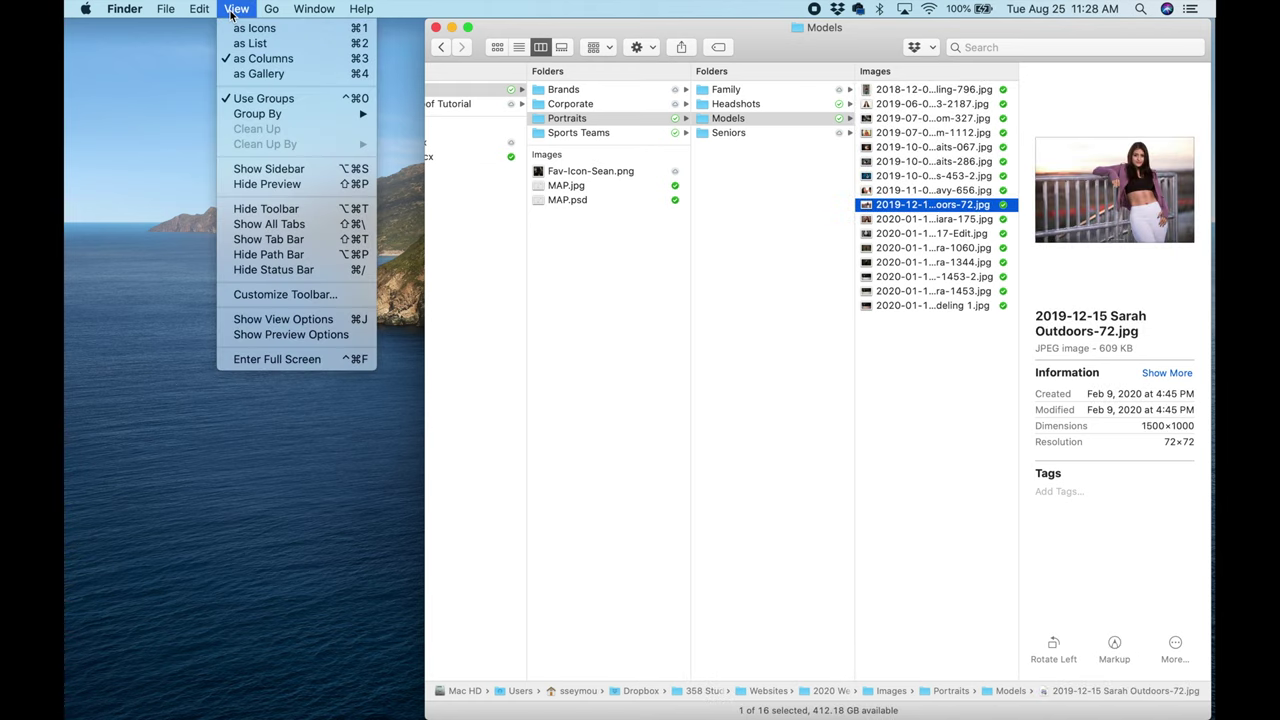
pyautogui.click(309, 293)
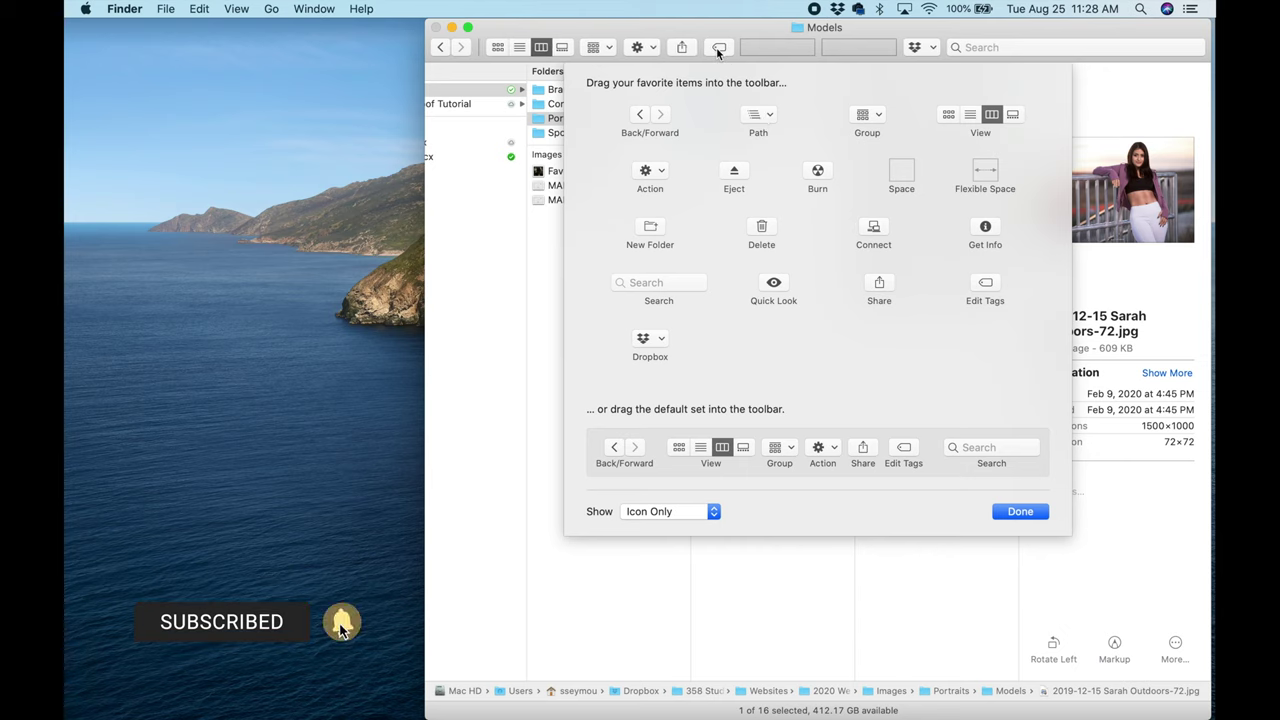
pyautogui.moveTo(716, 47); pyautogui.dragTo(823, 294)
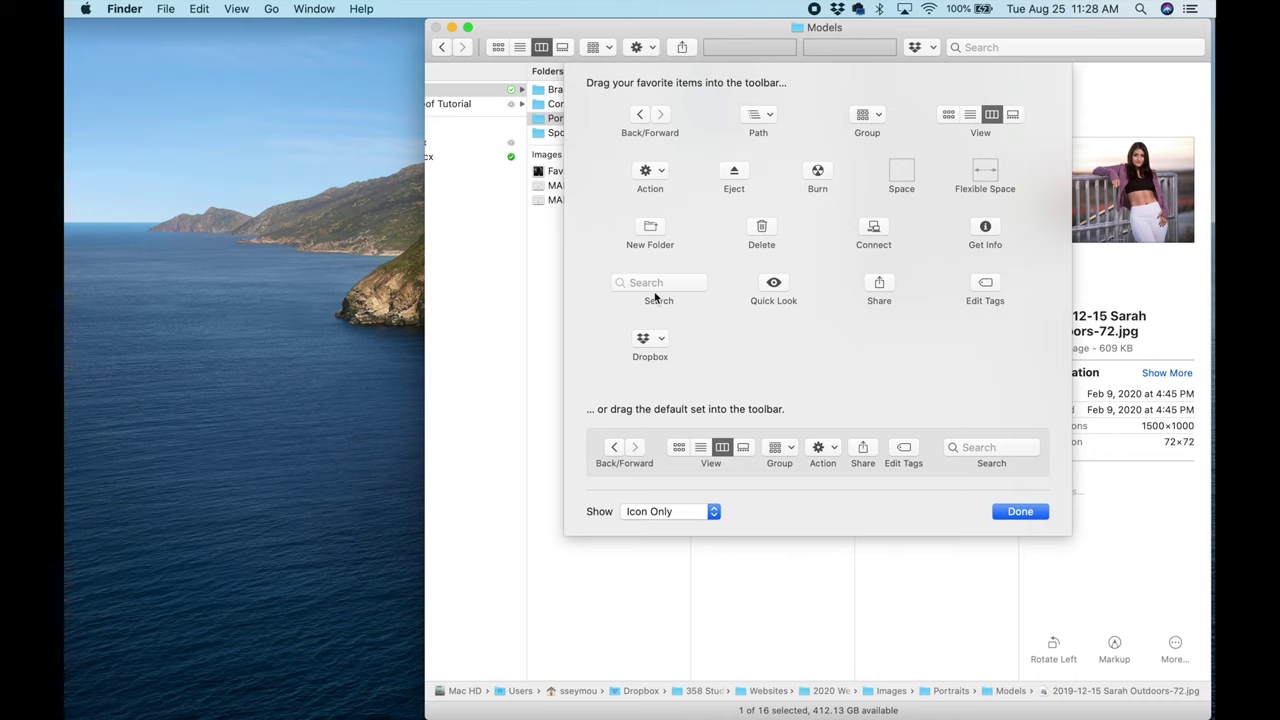
pyautogui.moveTo(654, 233); pyautogui.dragTo(664, 46)
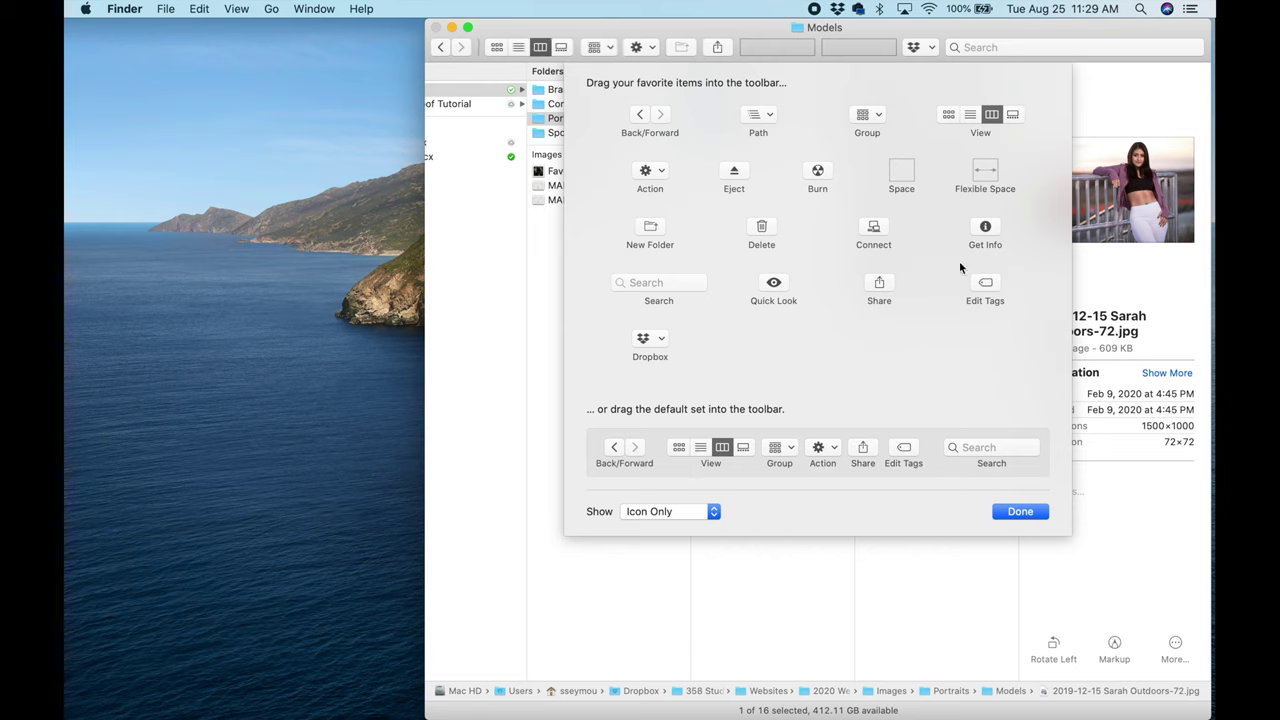
pyautogui.moveTo(986, 235); pyautogui.dragTo(713, 50)
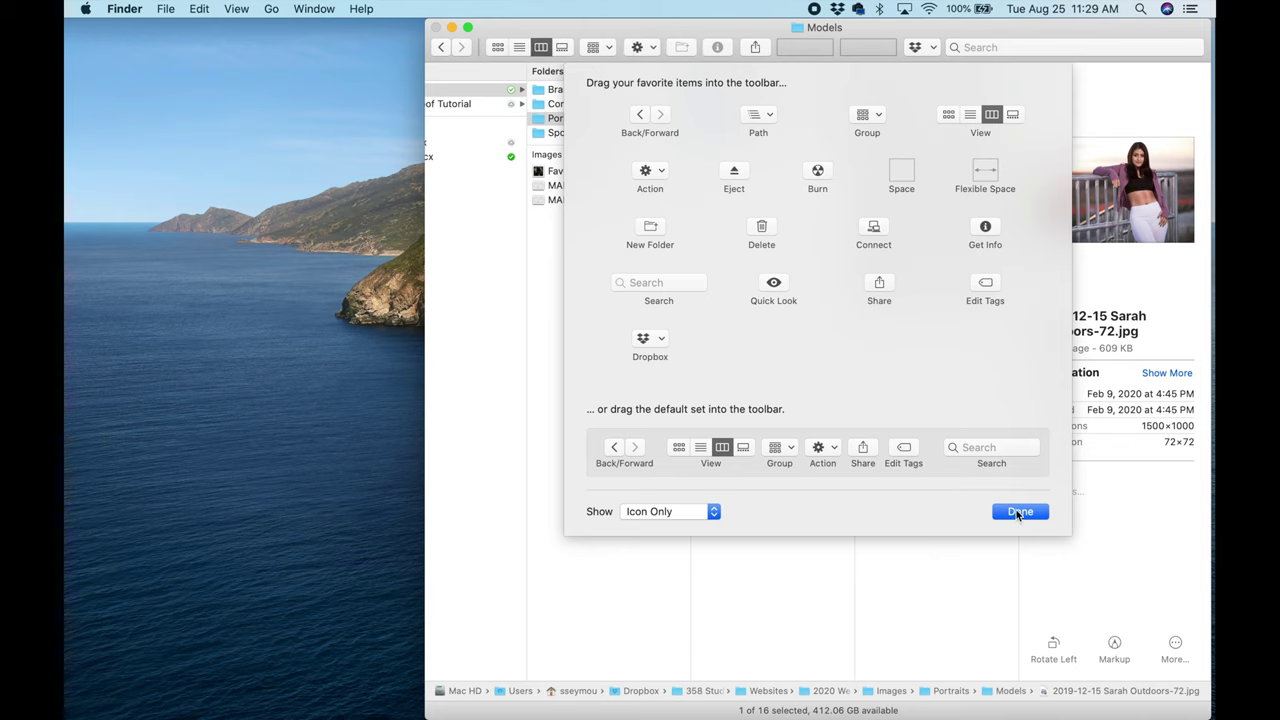
# Try the toolbar display as Icon and Text and as Text Only, and return it to Icon Only
pyautogui.click(714, 511)
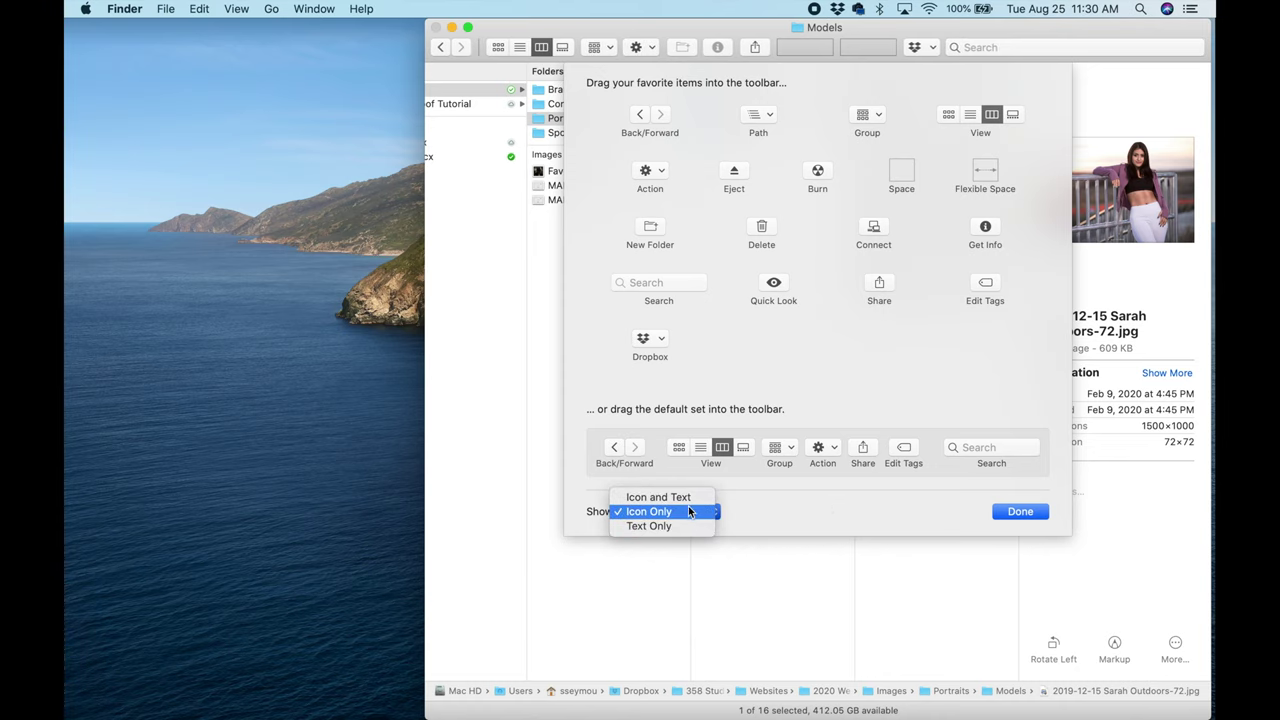
pyautogui.click(686, 508)
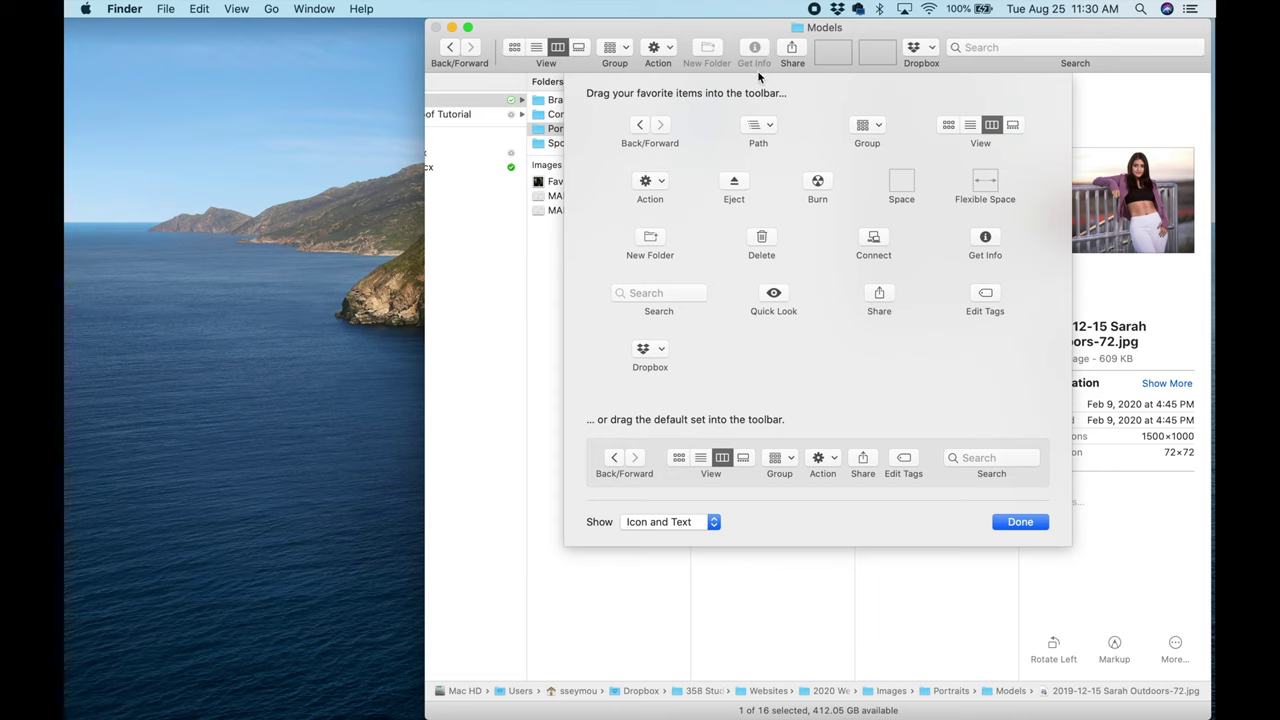
pyautogui.click(714, 521)
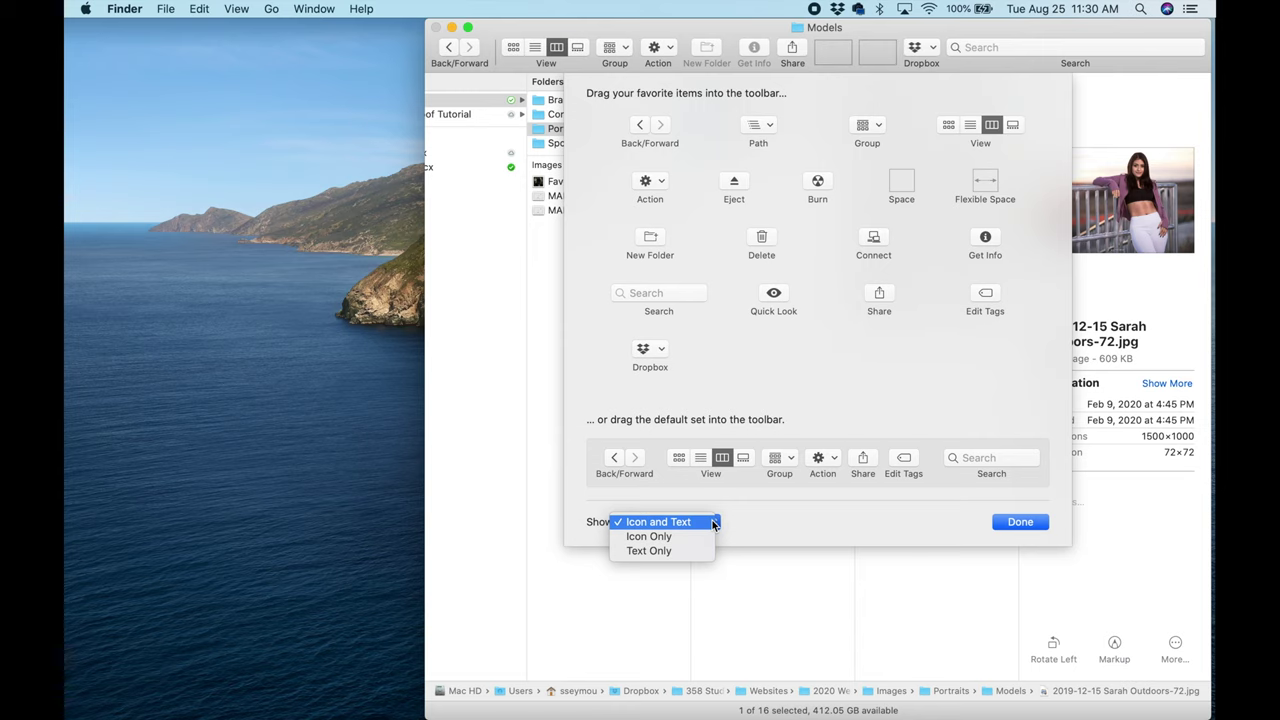
pyautogui.click(670, 551)
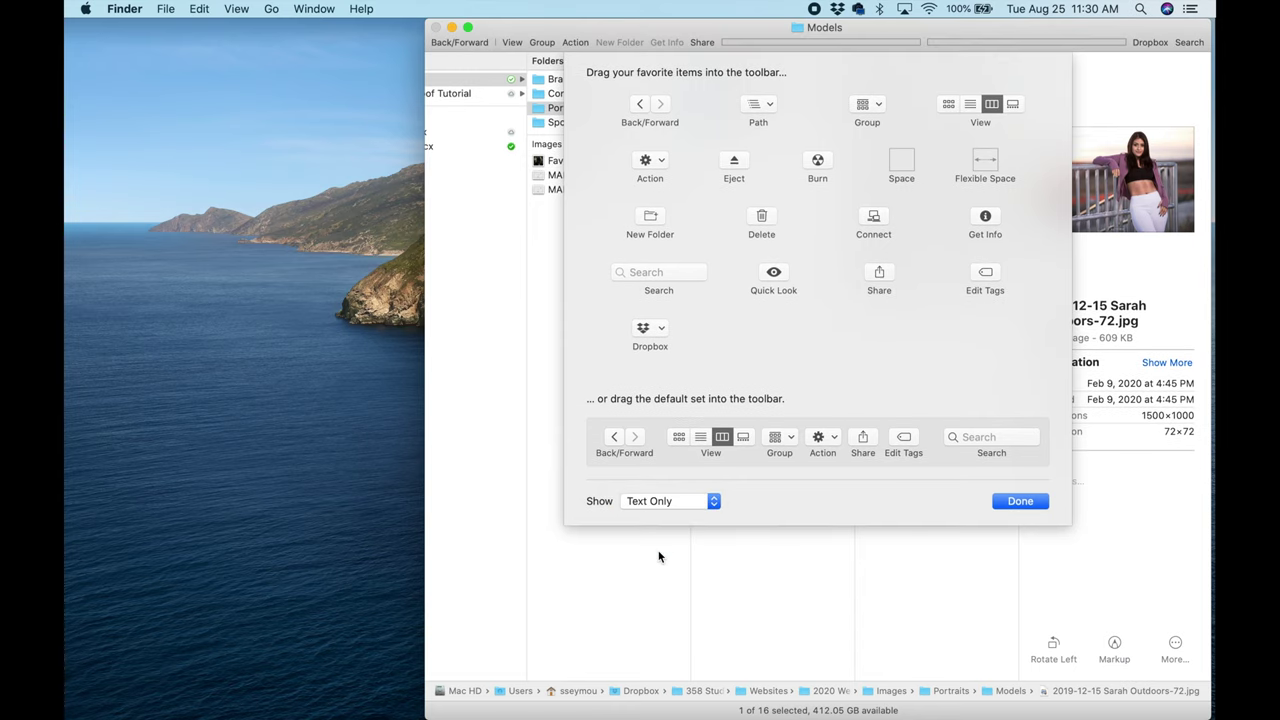
pyautogui.click(714, 501)
pyautogui.click(685, 487)
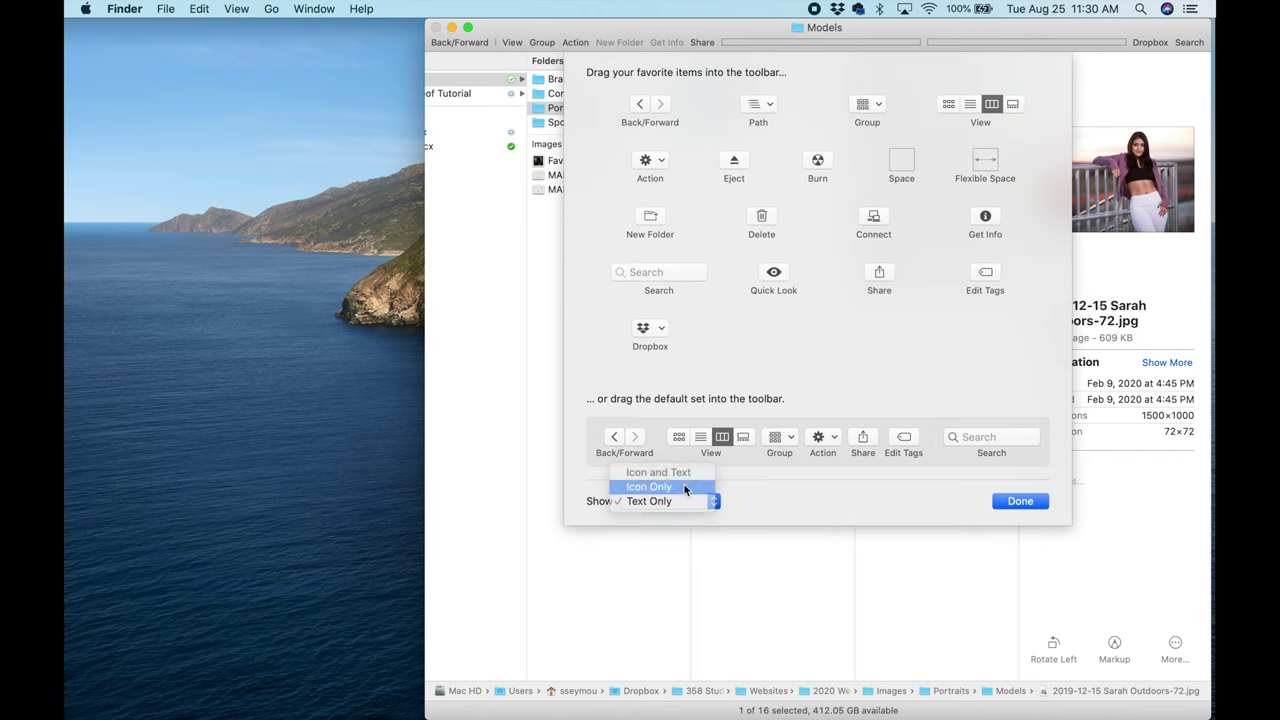
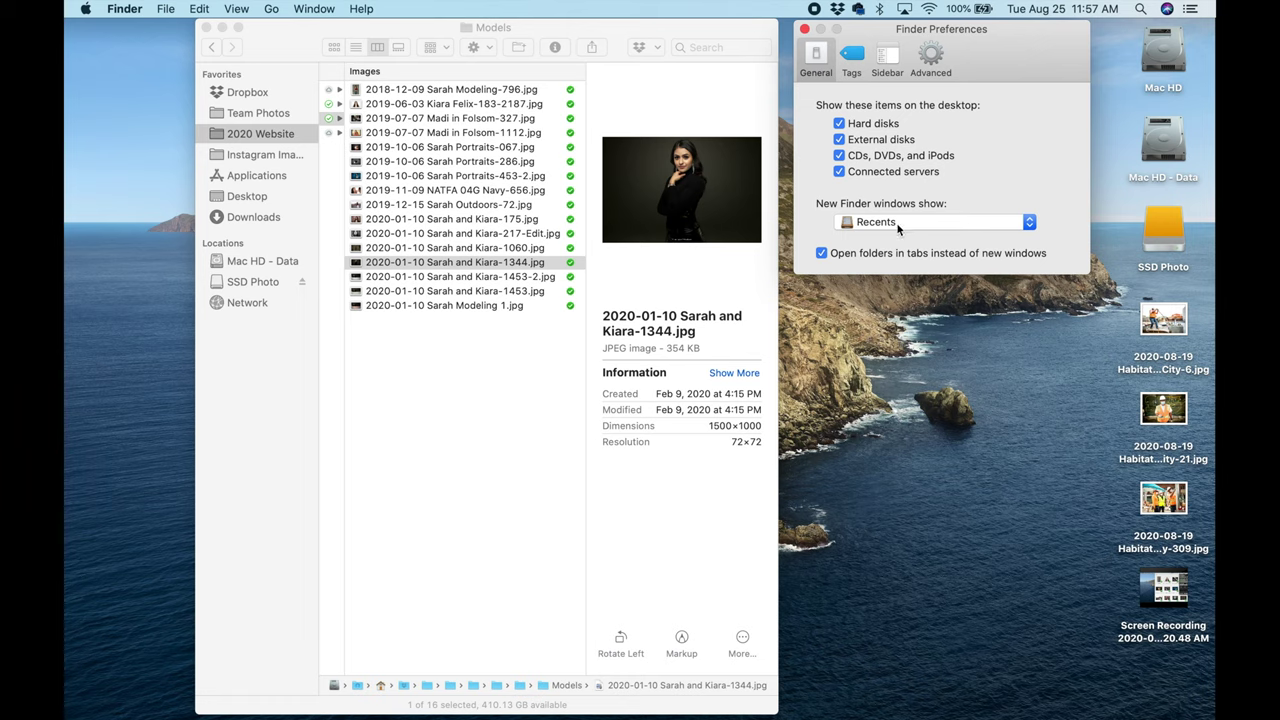
# Review the folder choices for new Finder windows, keeping Recents, and view the Tags preferences
pyautogui.click(897, 222)
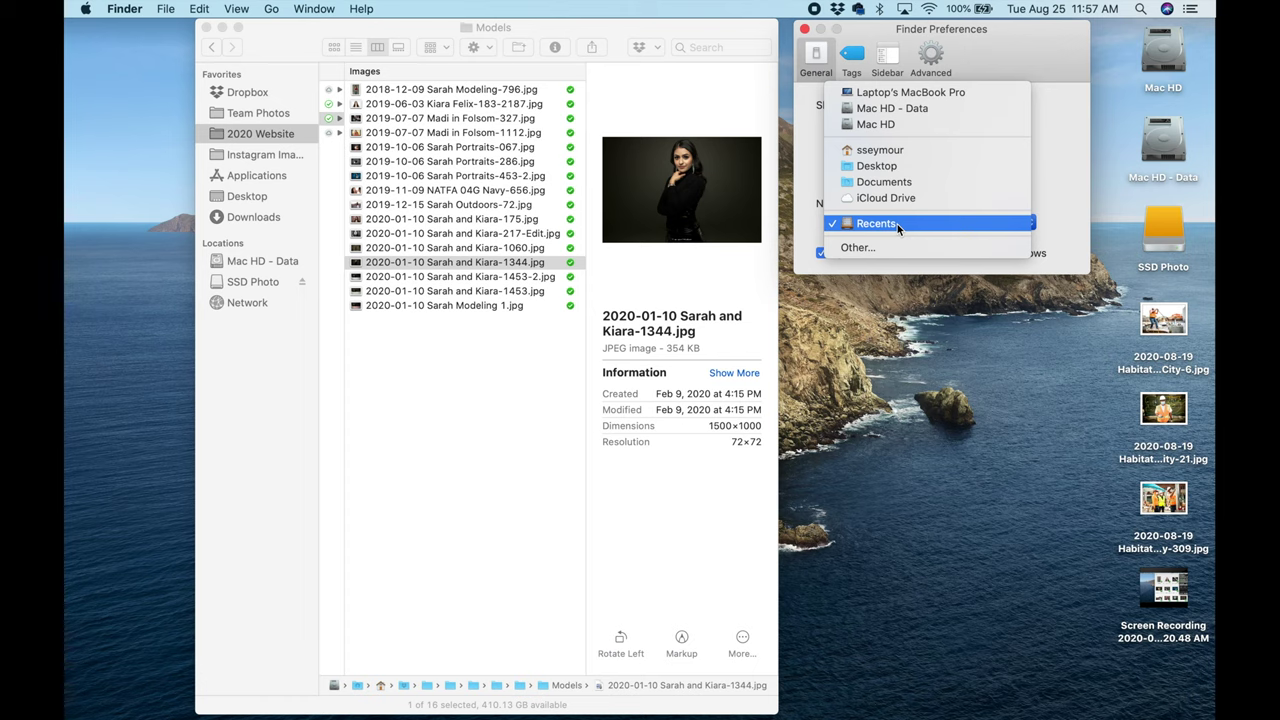
pyautogui.click(897, 224)
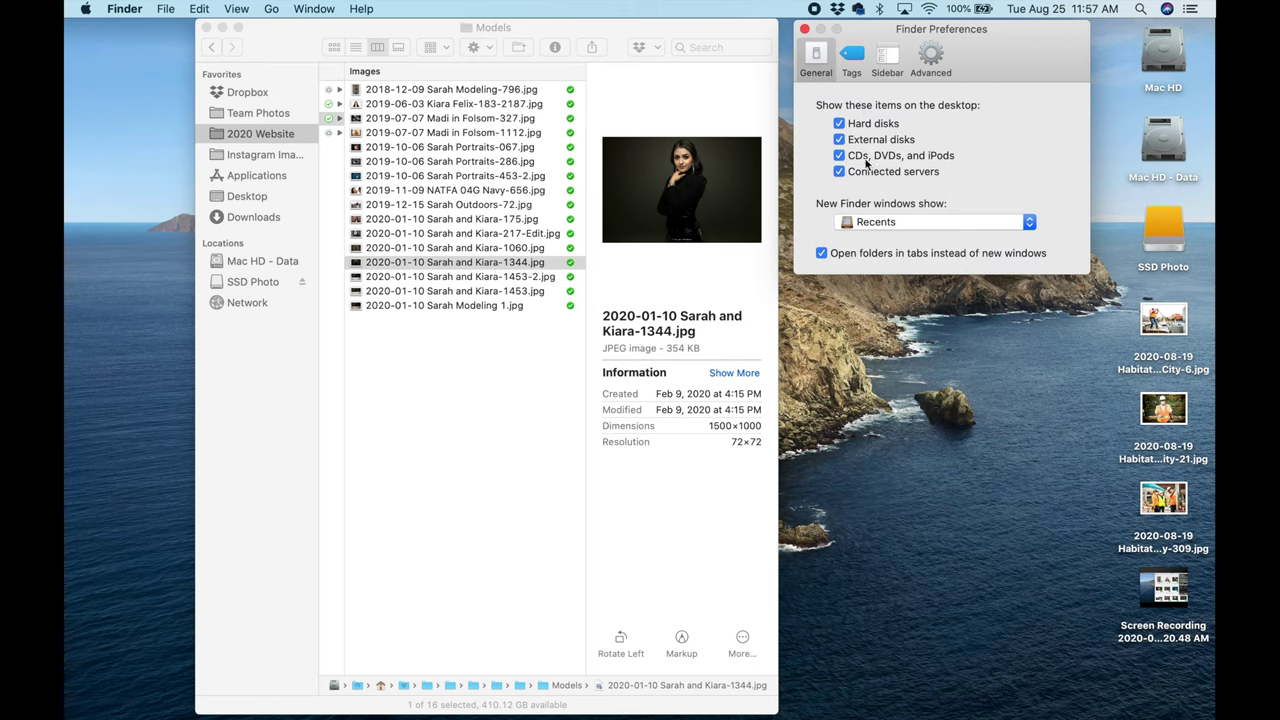
pyautogui.click(857, 62)
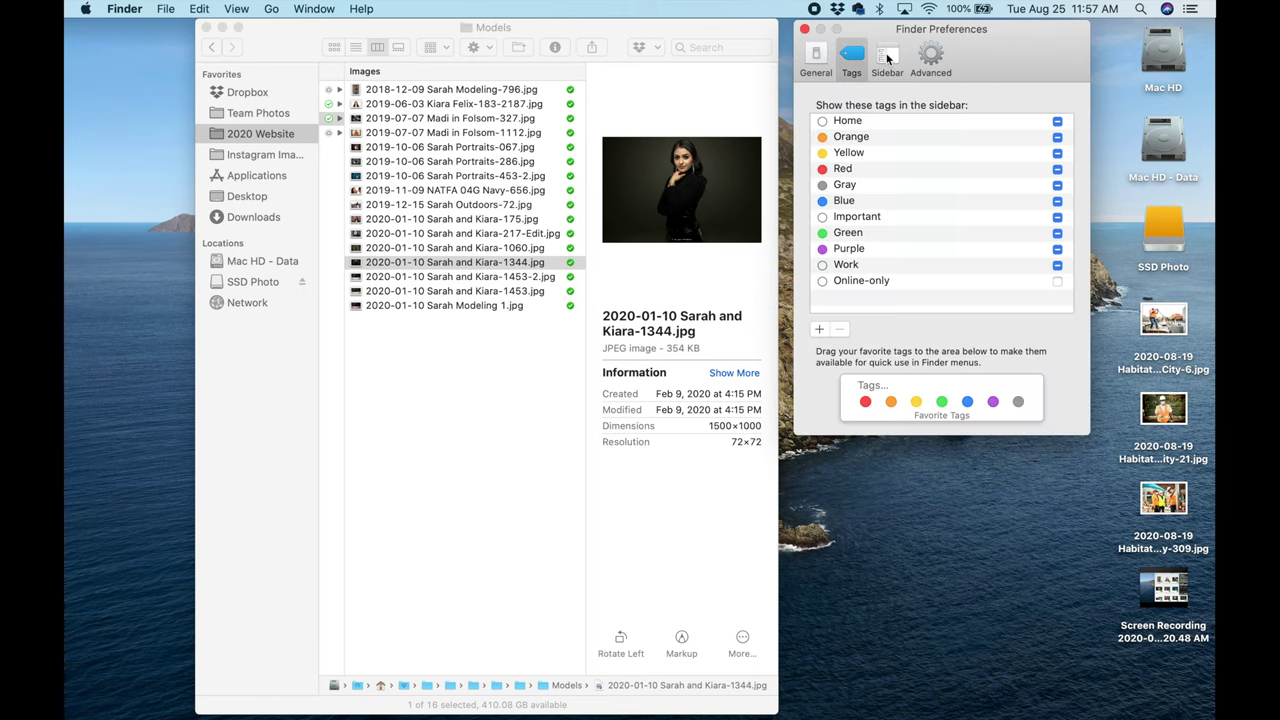
# In the Sidebar preferences, try turning Recents, AirDrop and Recent Tags on and off again
pyautogui.click(887, 60)
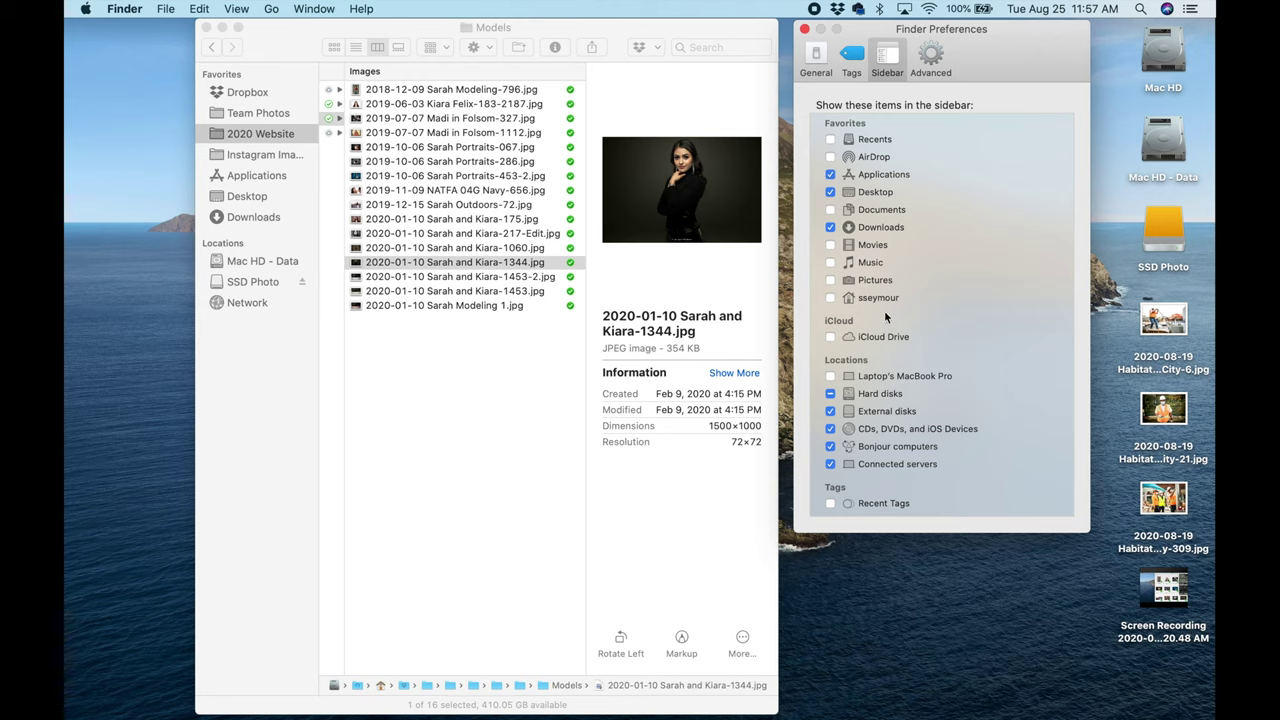
pyautogui.click(830, 139)
pyautogui.click(829, 140)
pyautogui.click(829, 140)
pyautogui.click(829, 140)
pyautogui.click(830, 157)
pyautogui.click(830, 157)
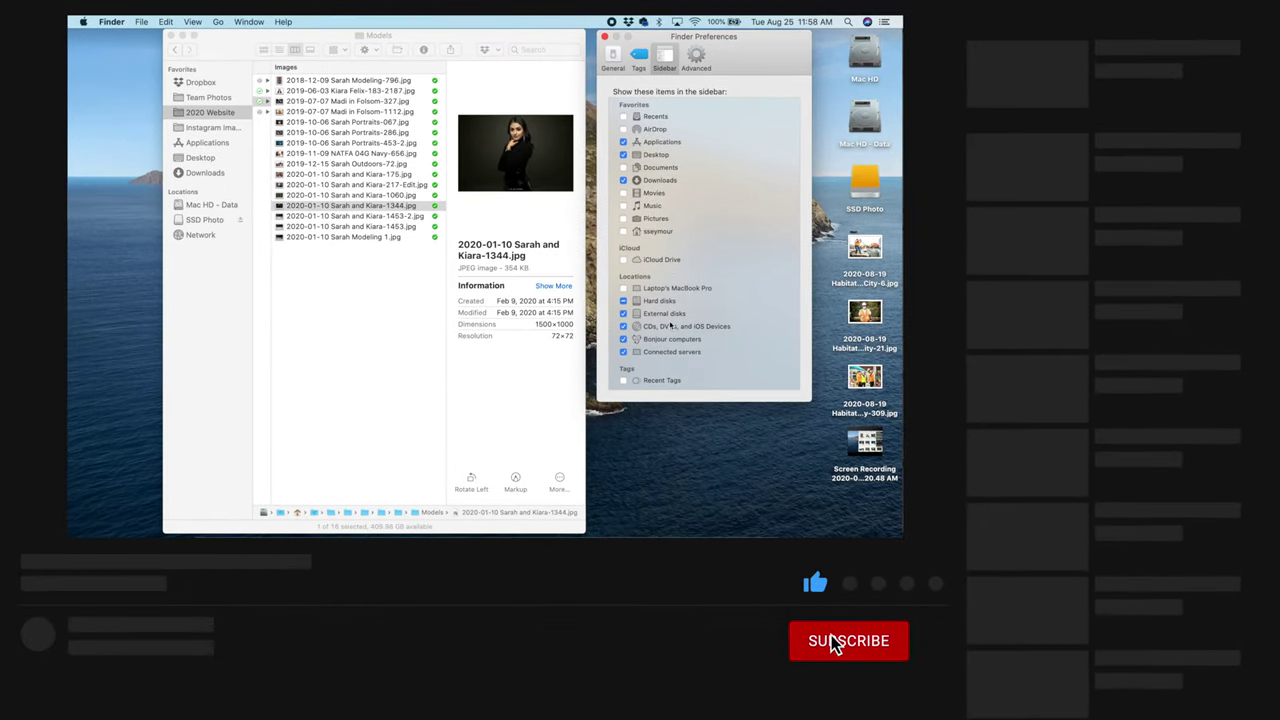
pyautogui.click(624, 381)
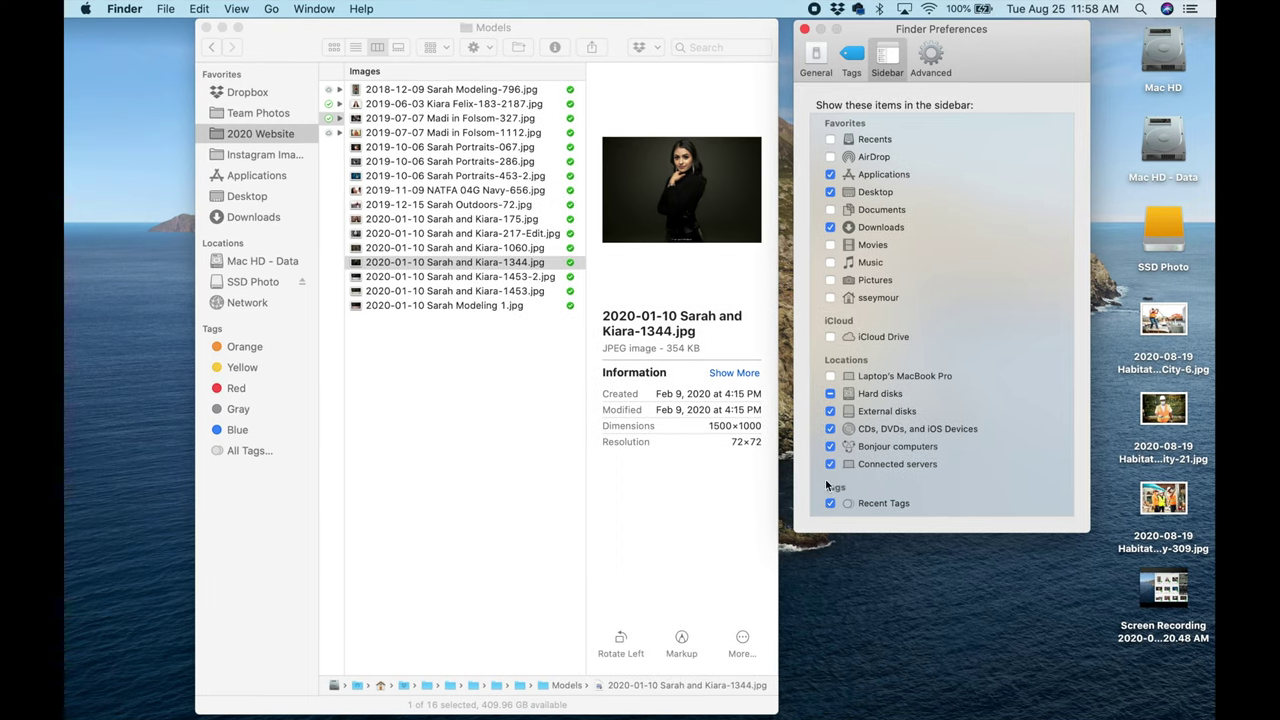
pyautogui.click(830, 504)
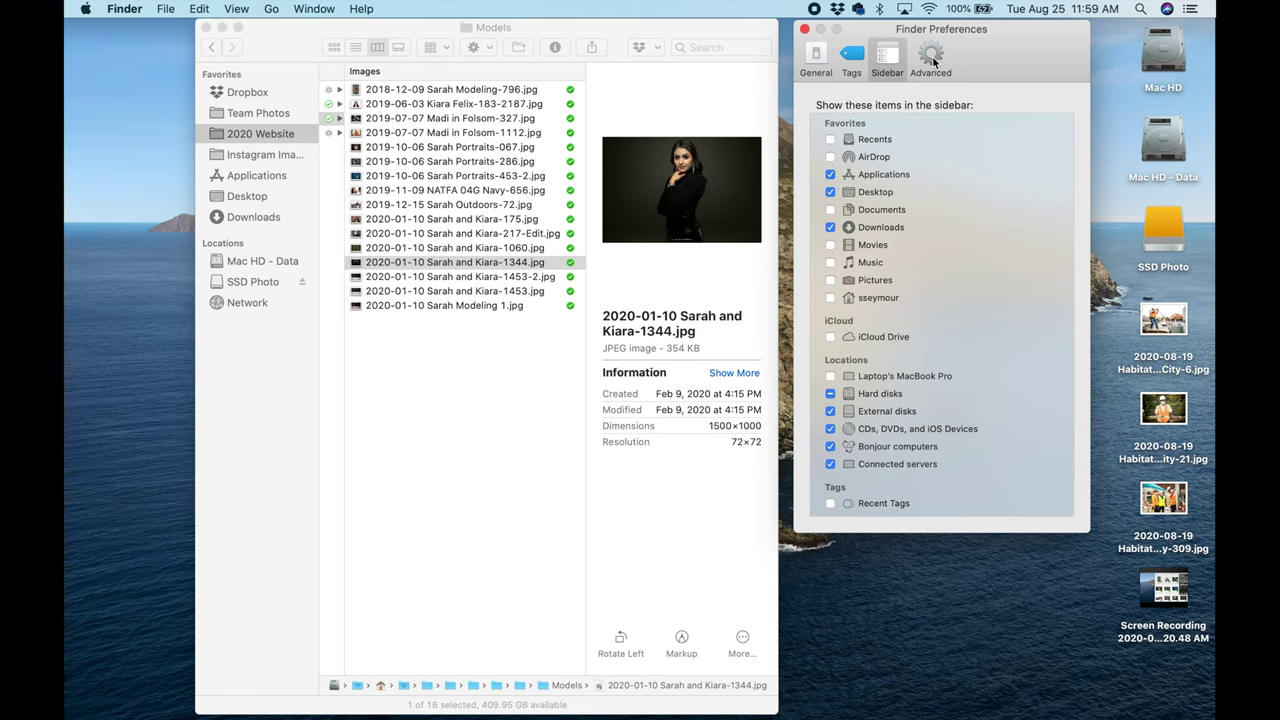
# Show the Advanced preferences, and from the Dropbox folder search this Mac for the owner's first name plus "portrait"
pyautogui.click(931, 58)
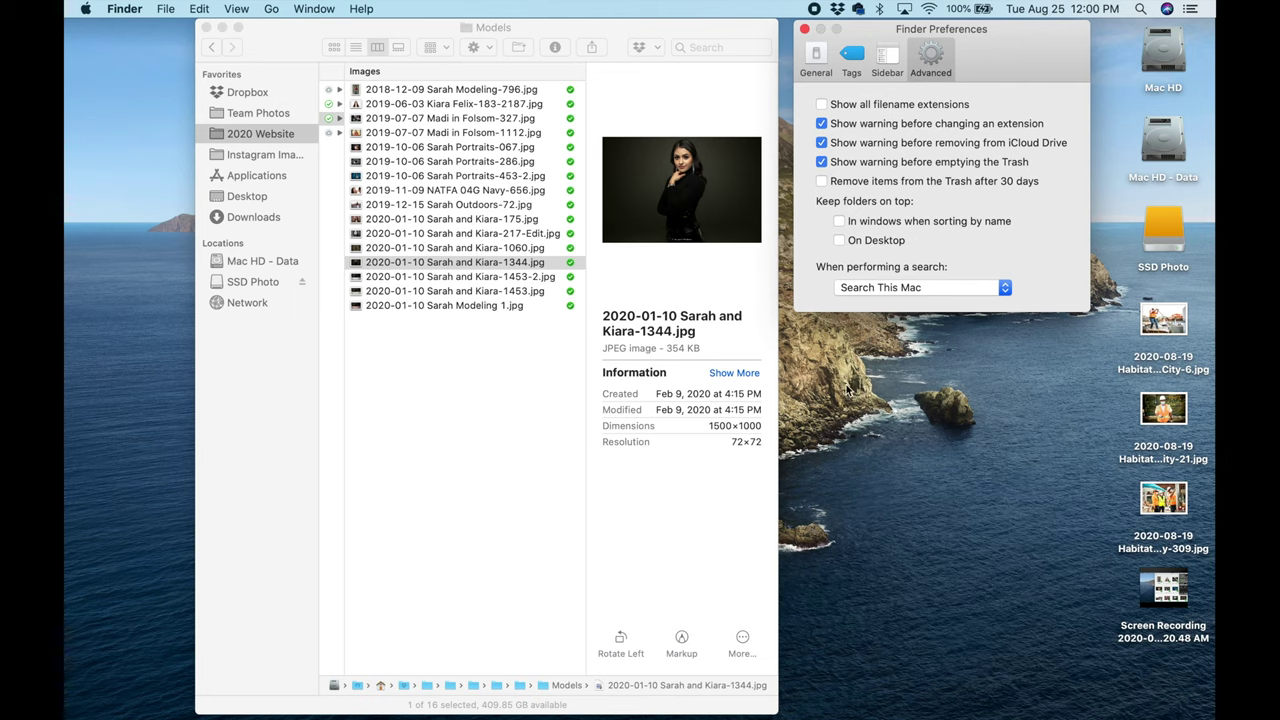
pyautogui.click(713, 46)
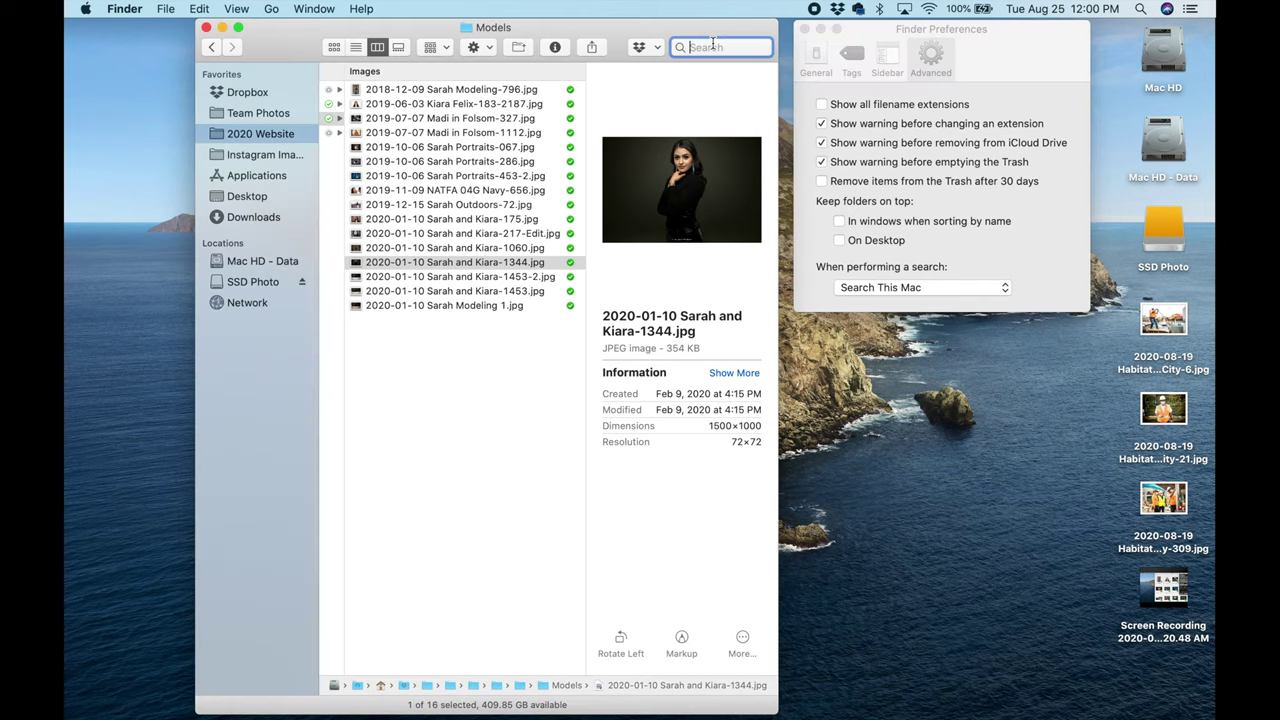
pyautogui.click(247, 95)
pyautogui.click(697, 47)
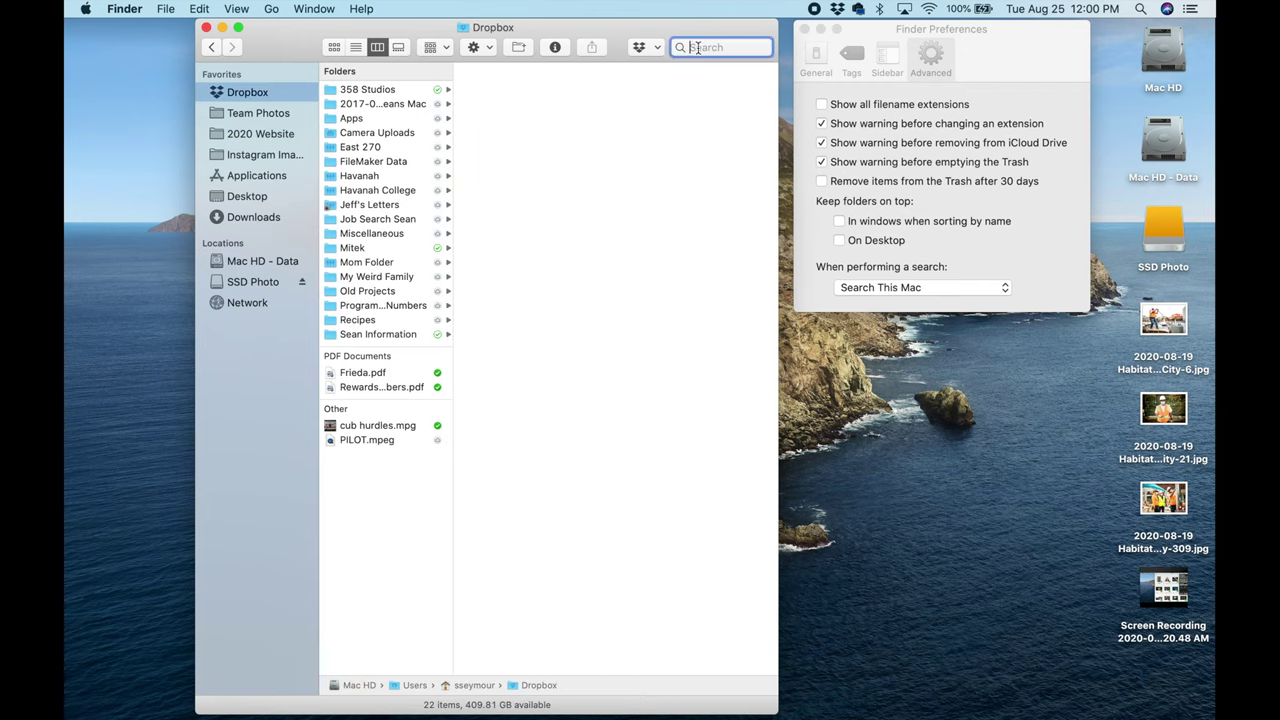
pyautogui.write('sean po')
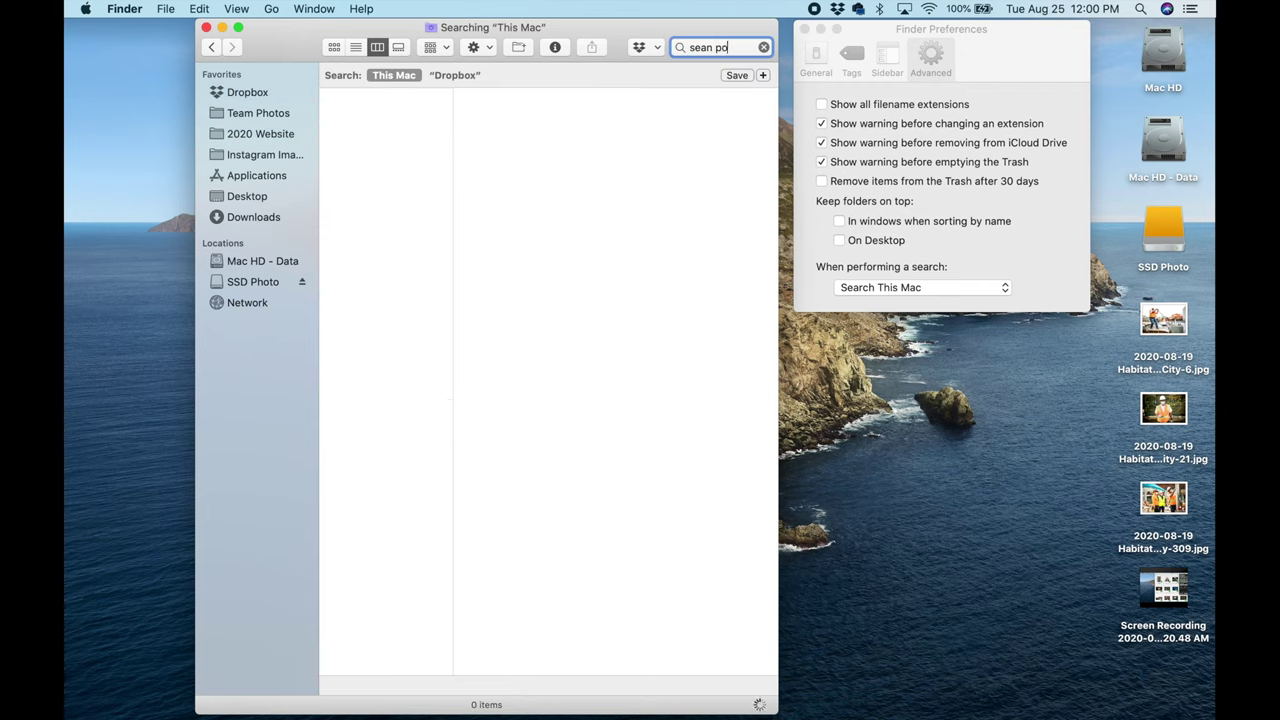
pyautogui.write('rtrait')
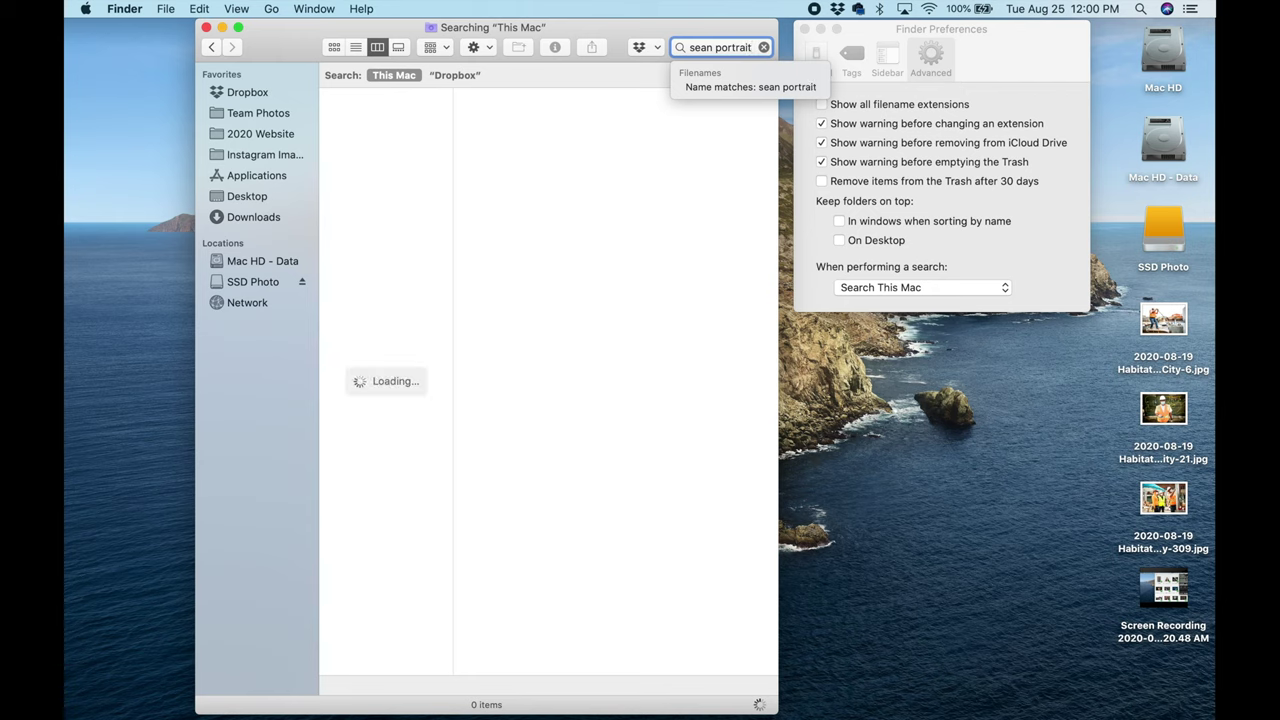
pyautogui.press('Return')
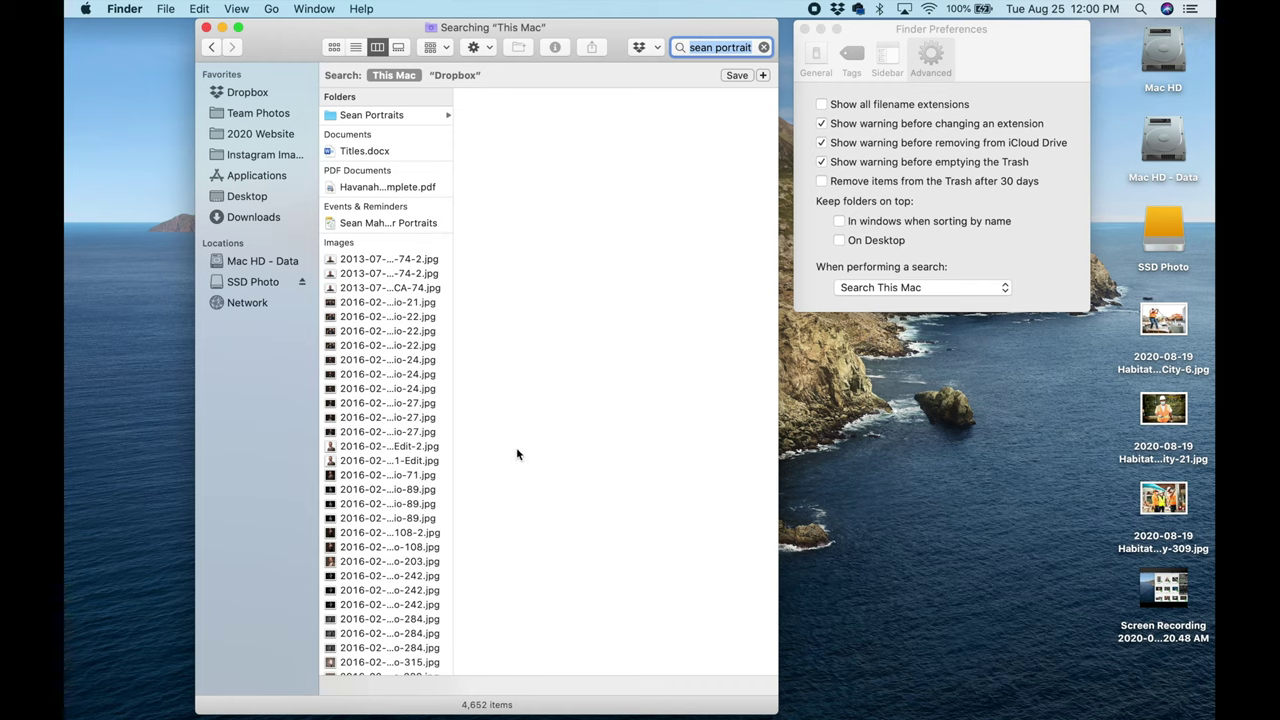
# Preview a suit studio-27 image and look through the whole-Mac search results to see what kinds of items they include
pyautogui.click(438, 417)
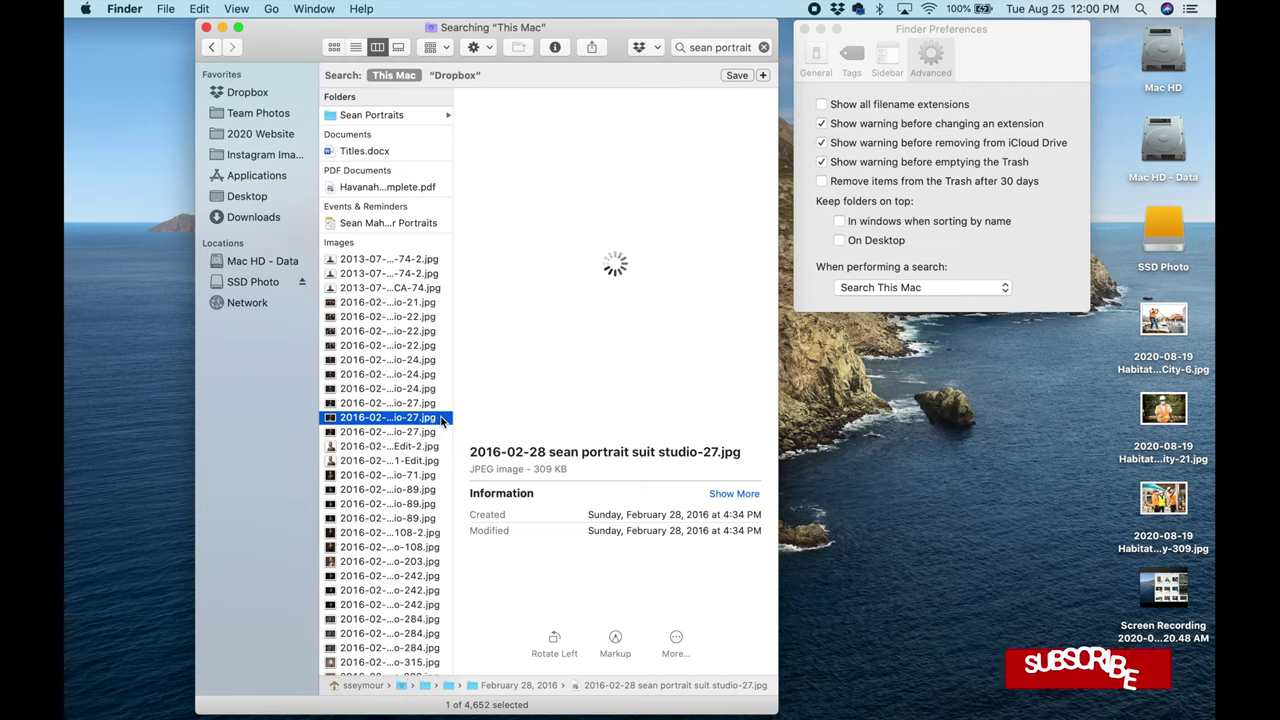
pyautogui.scroll(-5, 440, 420)
pyautogui.scroll(-15, 440, 415)
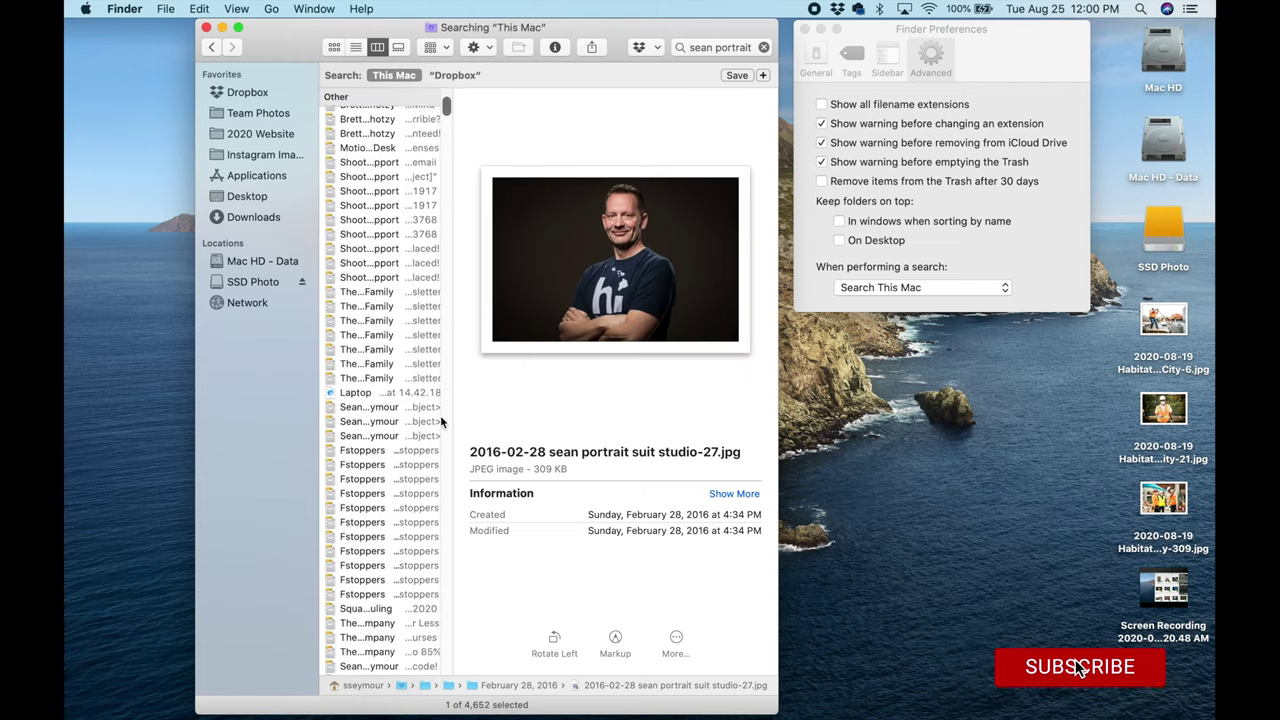
pyautogui.scroll(-10, 440, 415)
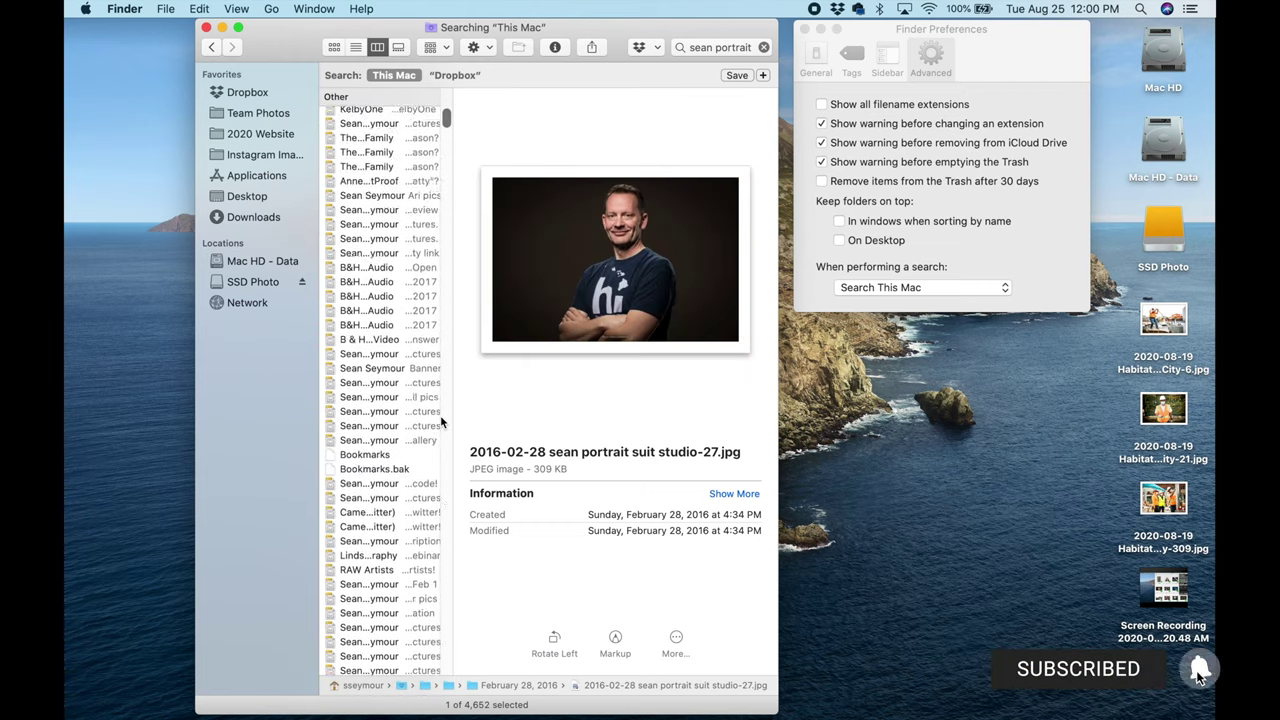
pyautogui.scroll(-10, 440, 415)
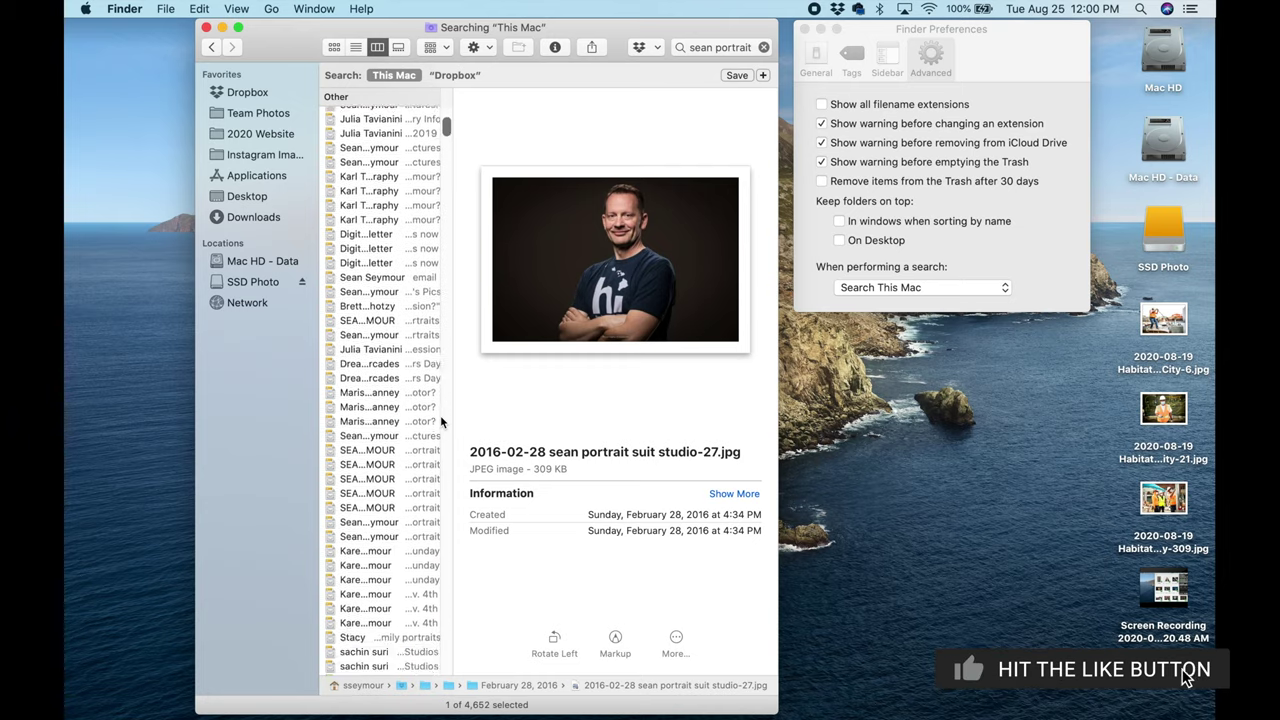
pyautogui.scroll(-10, 440, 415)
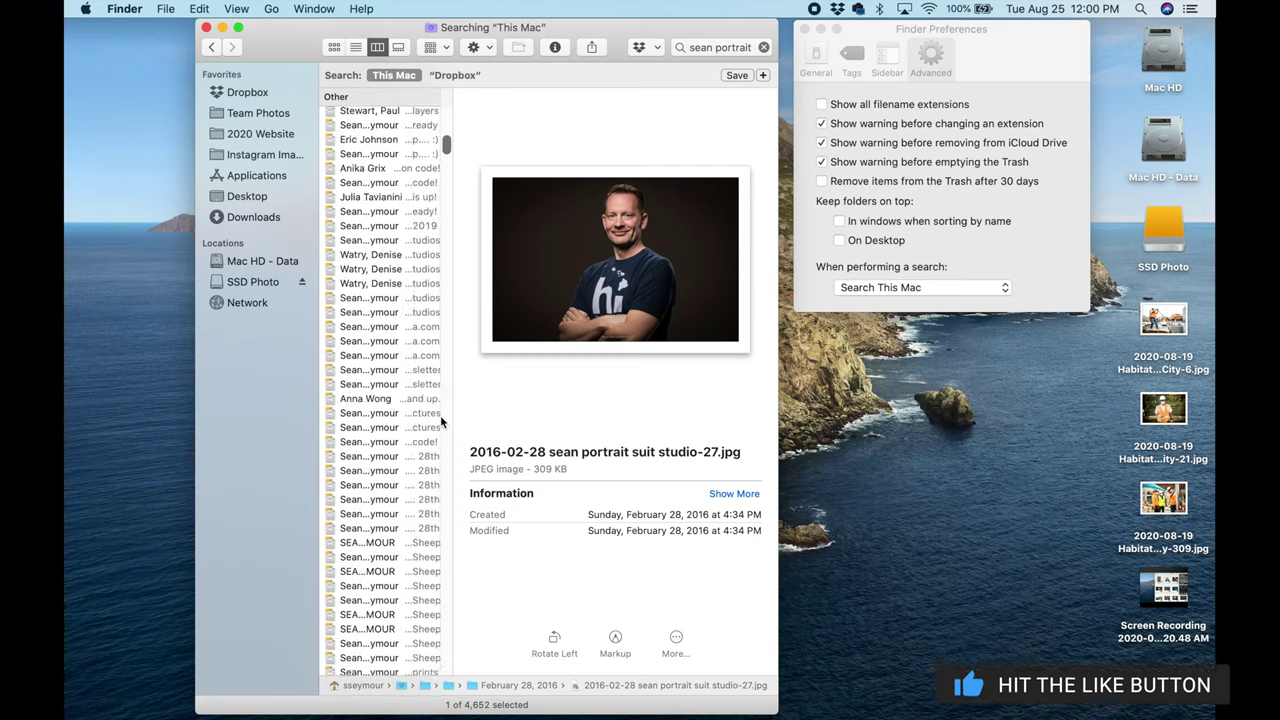
pyautogui.scroll(-10, 440, 415)
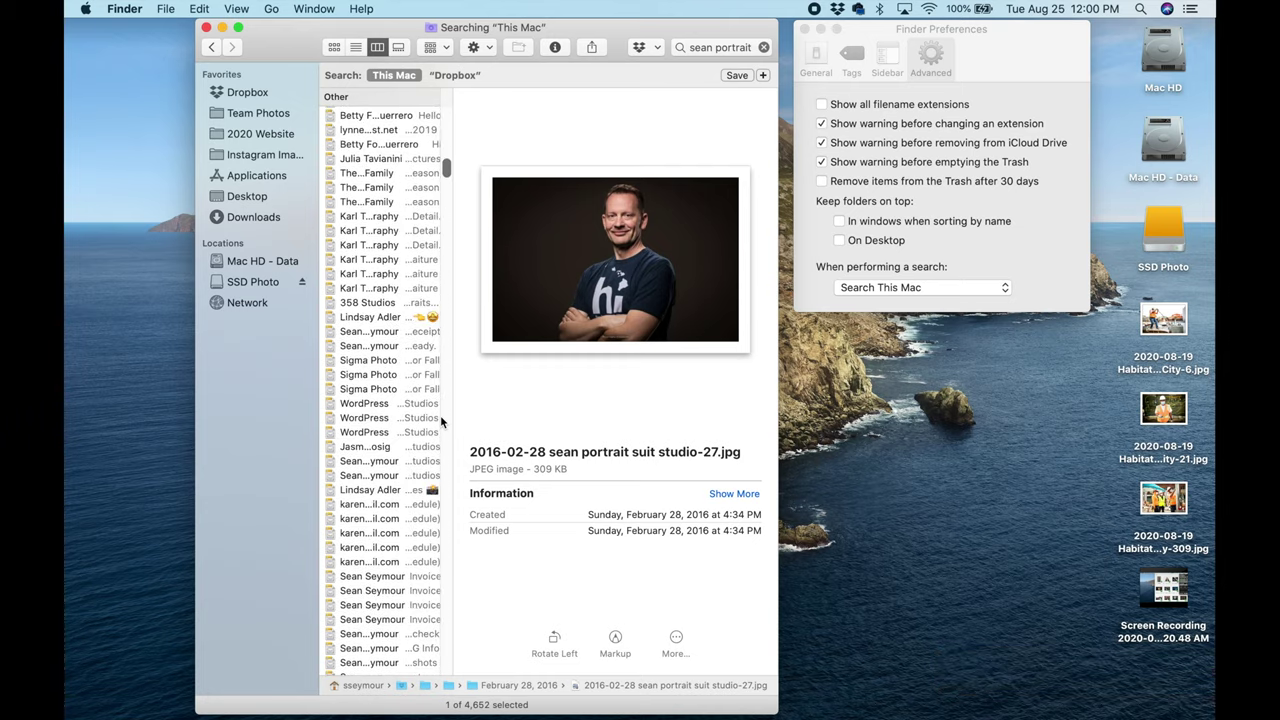
pyautogui.scroll(-10, 440, 415)
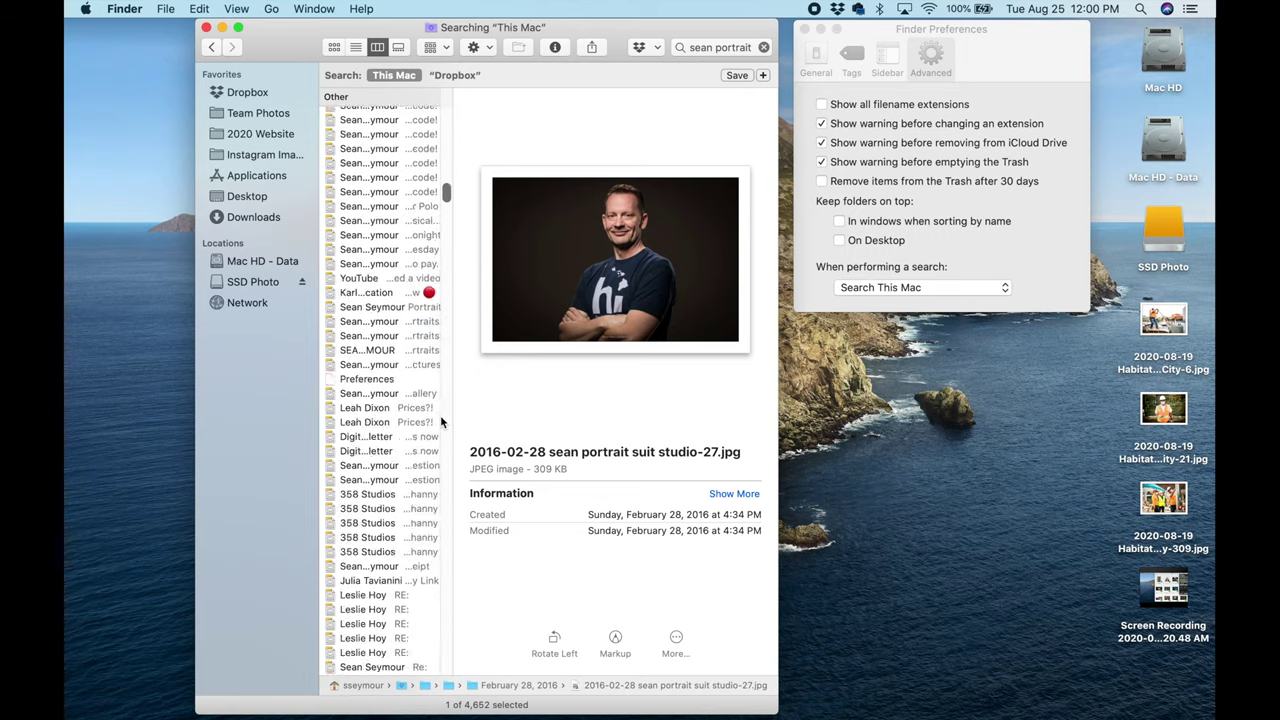
pyautogui.scroll(10, 440, 424)
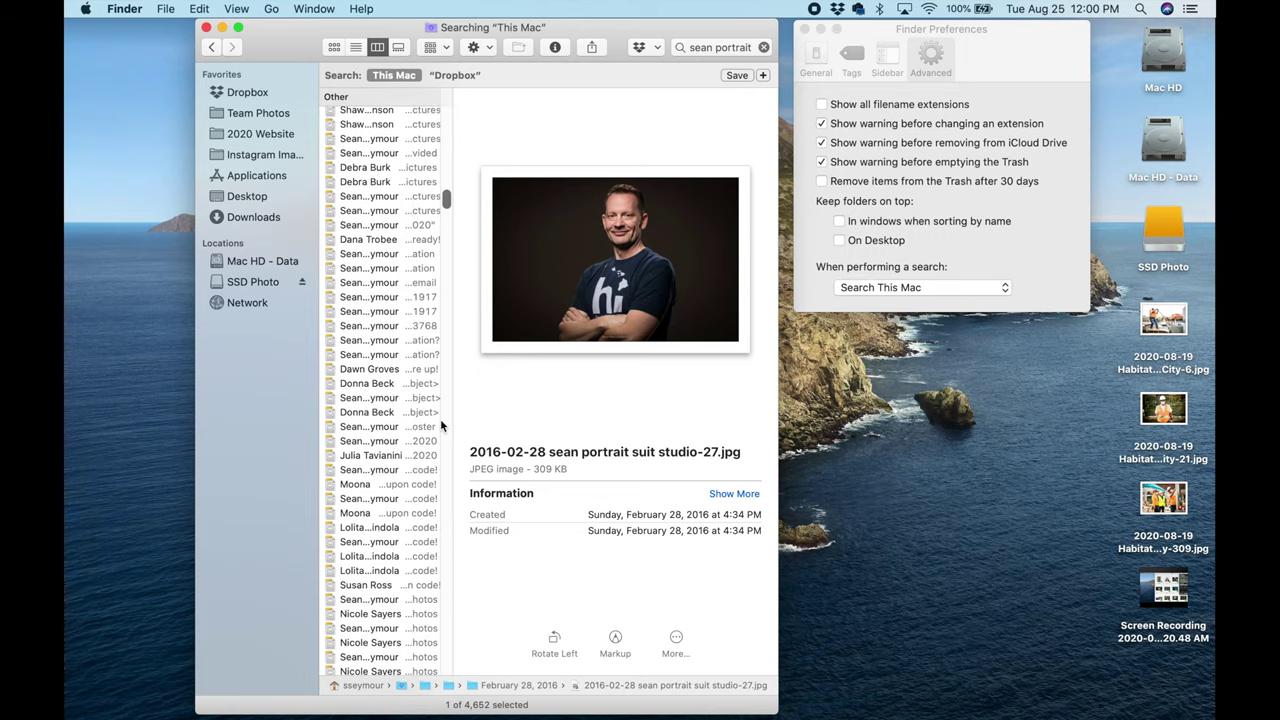
pyautogui.scroll(15, 440, 425)
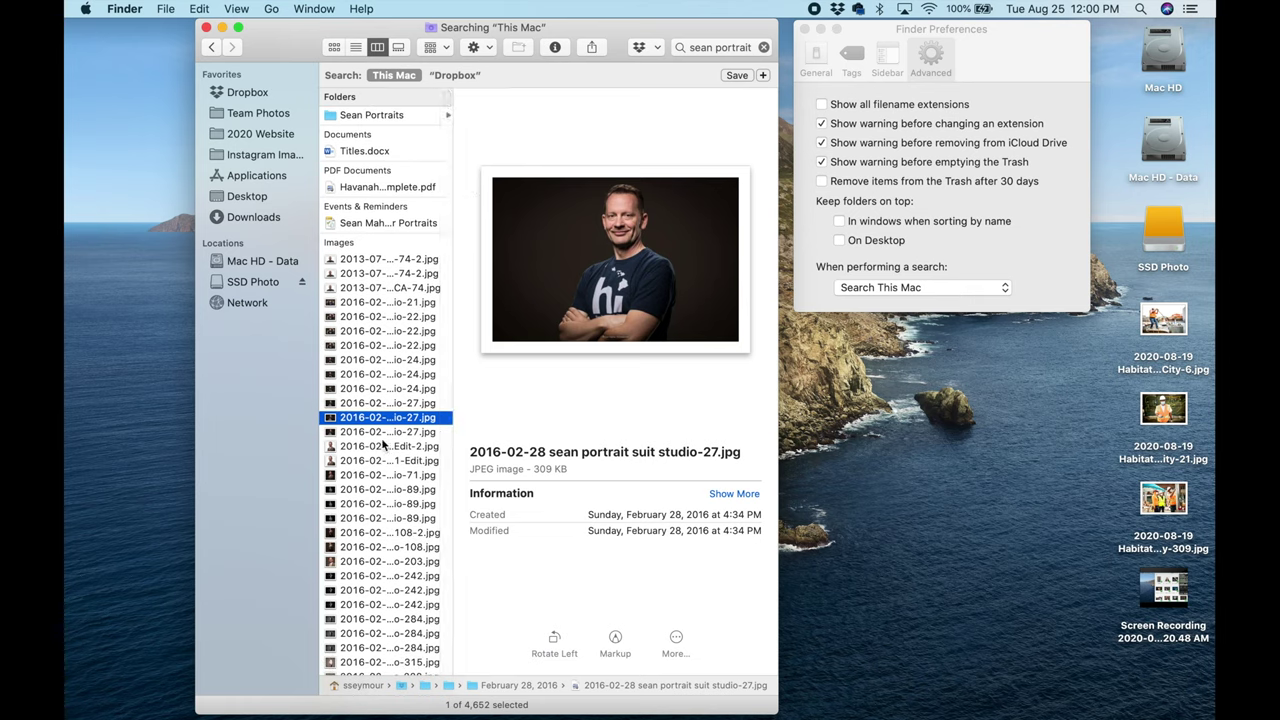
# Clear the search and set the default search scope in the Advanced preferences to Search the Current Folder
pyautogui.click(764, 47)
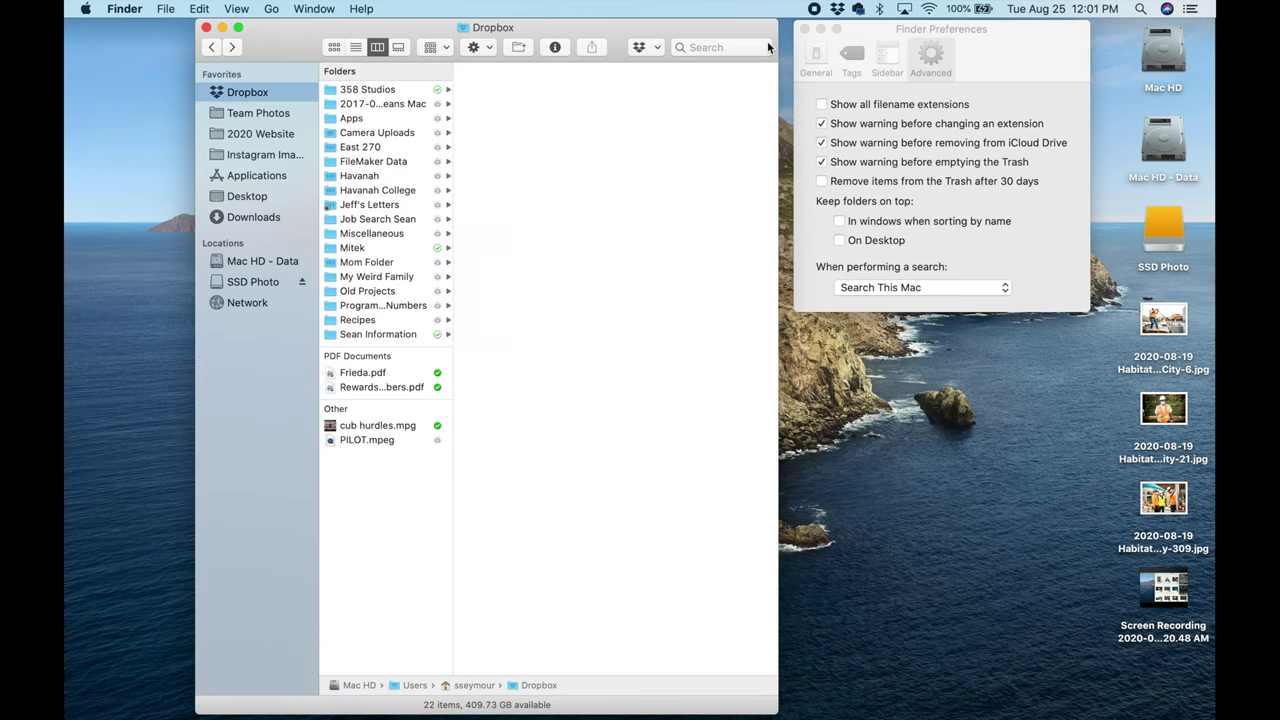
pyautogui.click(1005, 286)
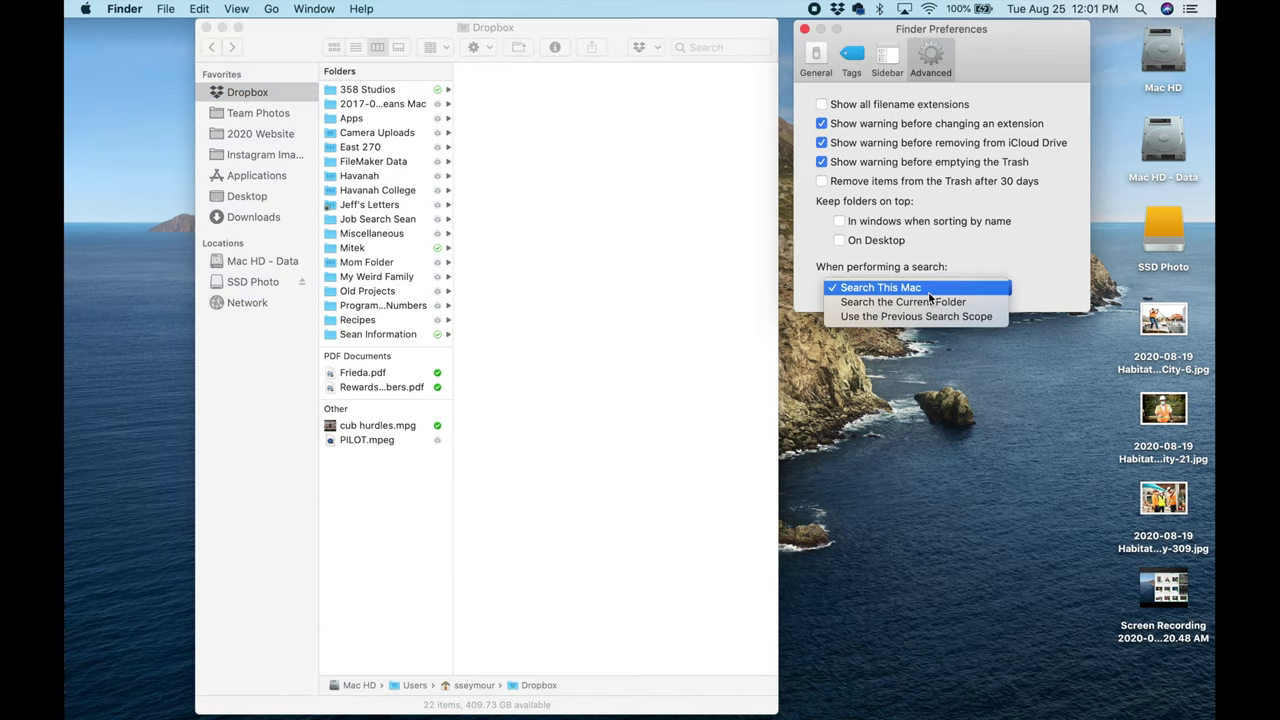
pyautogui.click(909, 304)
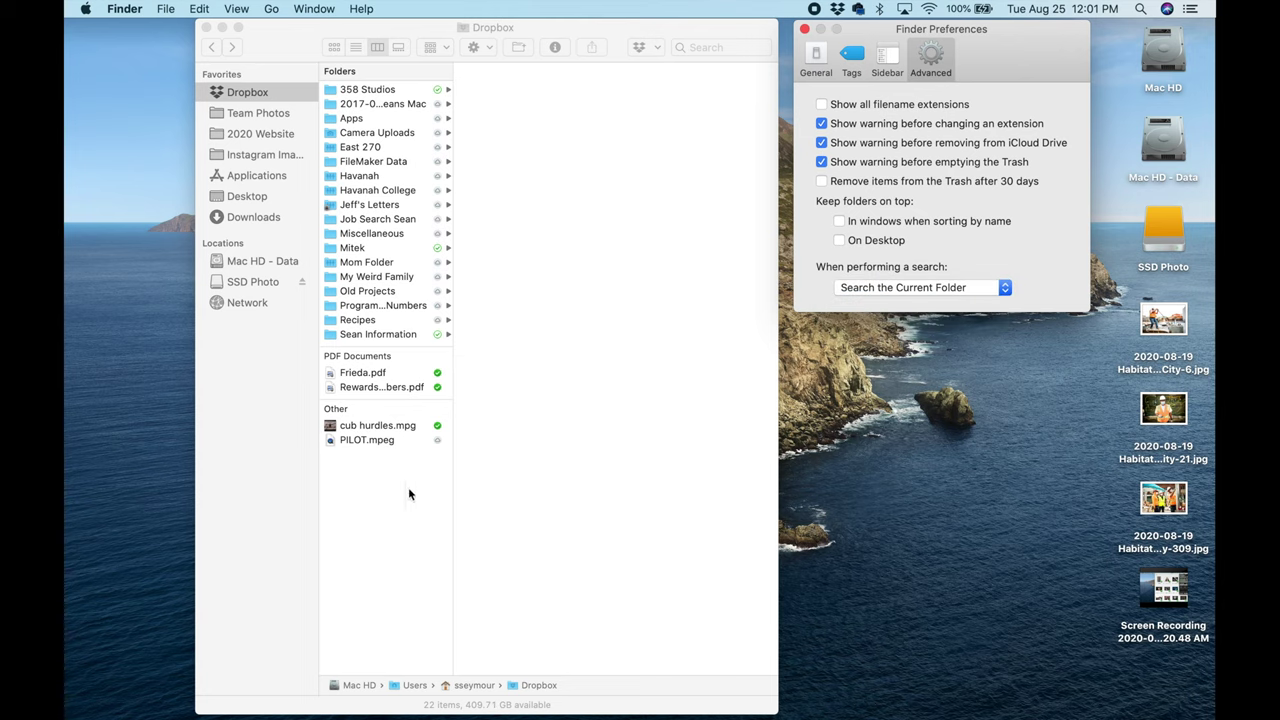
# Search the Dropbox folder for the owner's first name plus "portrait"
pyautogui.click(711, 47)
pyautogui.write('sean portrait')
pyautogui.press('Return')
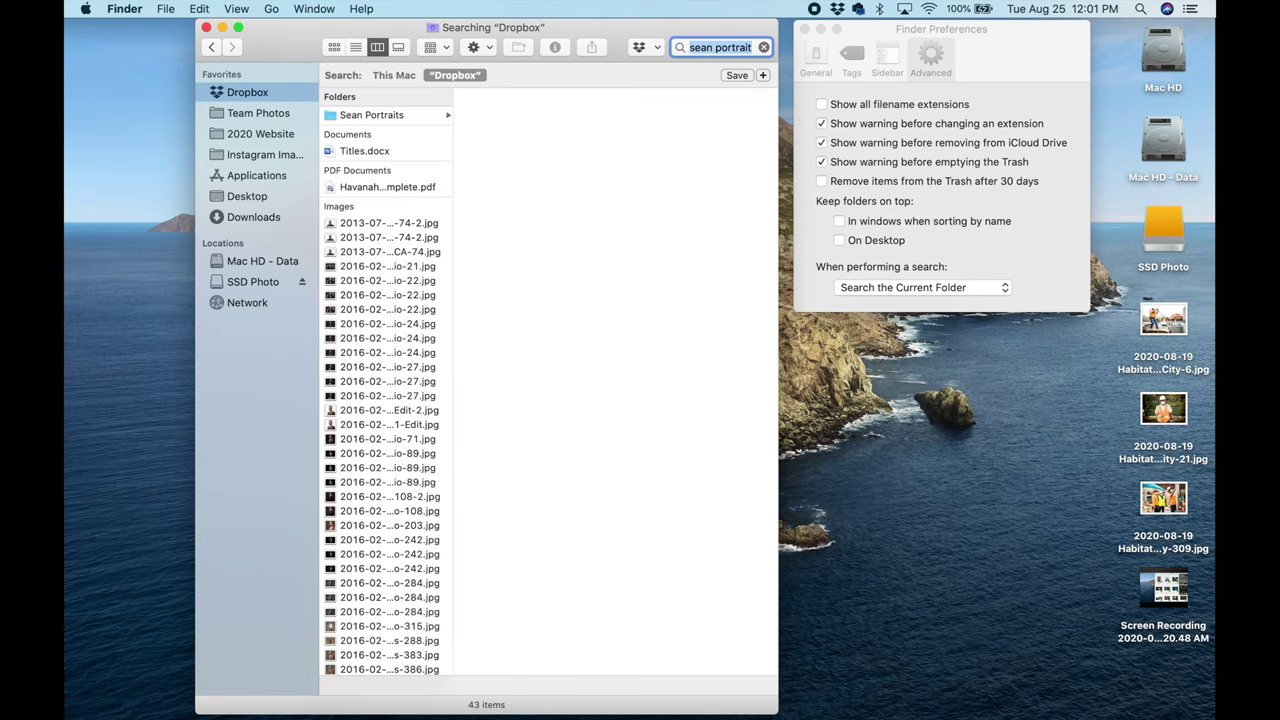
# Preview the suit studio images numbered 21, 22, 24 and 27 and look through the Dropbox-only search results
pyautogui.click(373, 266)
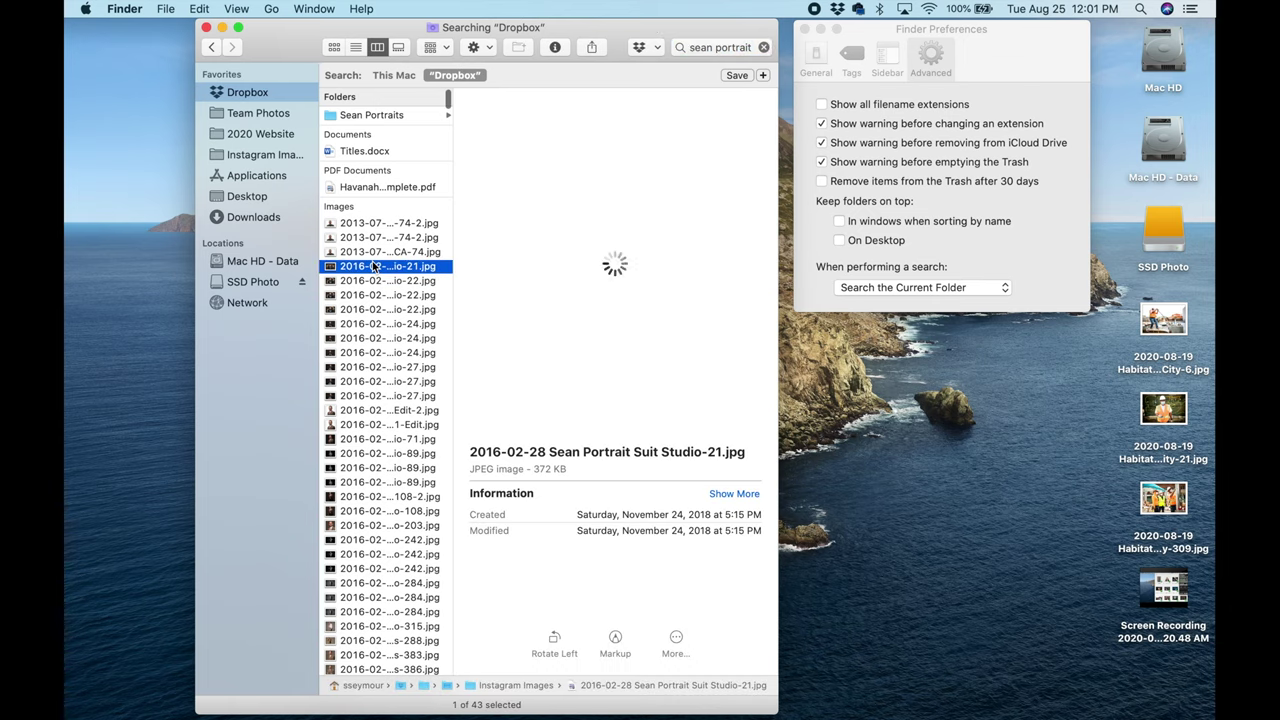
pyautogui.scroll(-5, 373, 266)
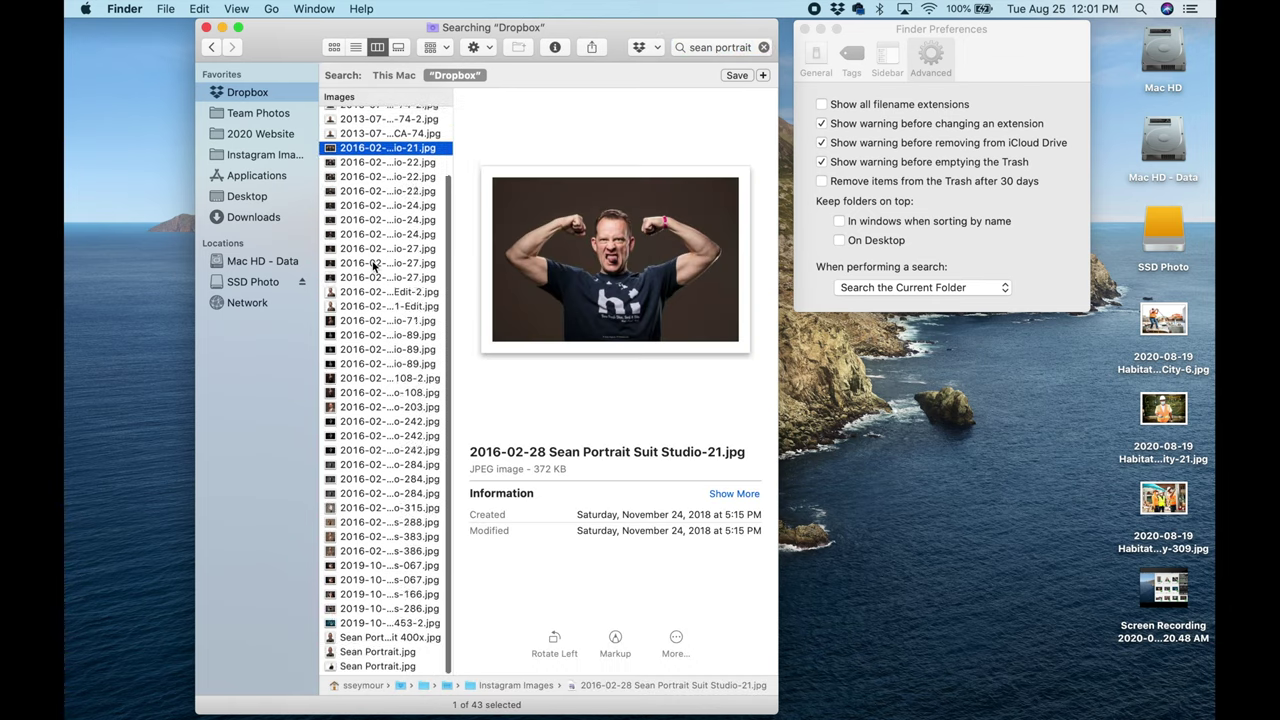
pyautogui.scroll(5, 373, 266)
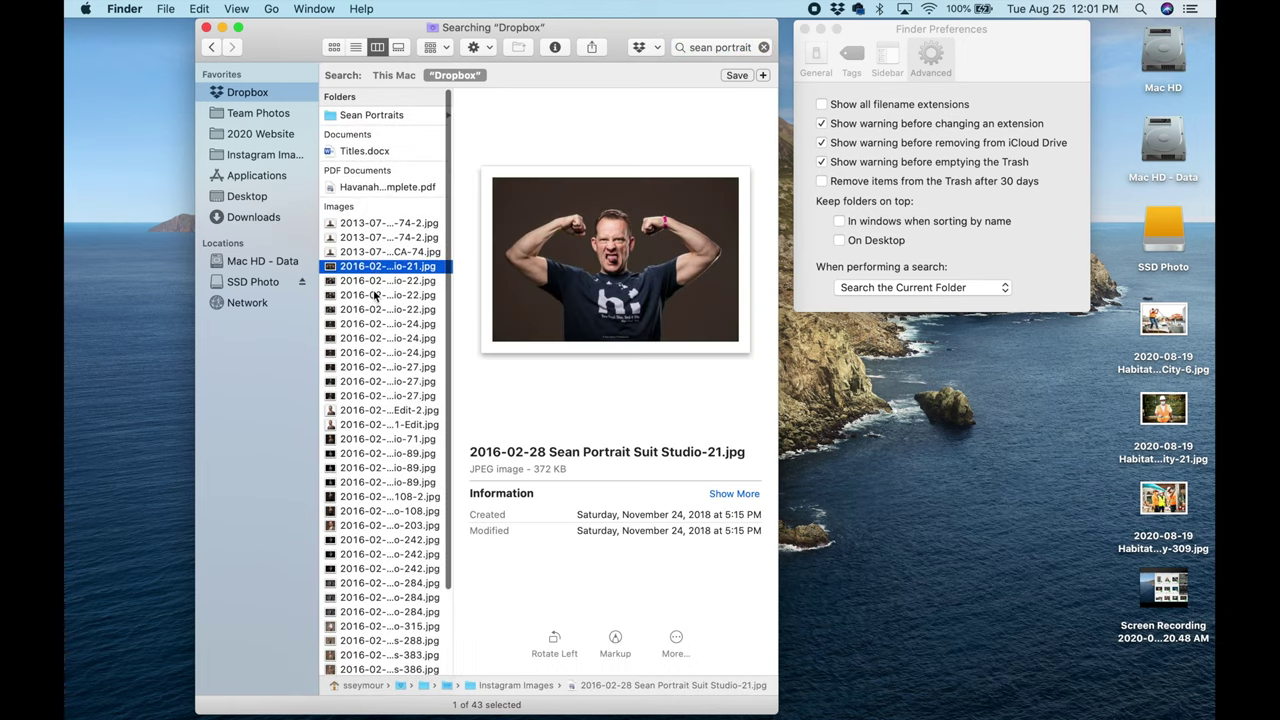
pyautogui.click(366, 295)
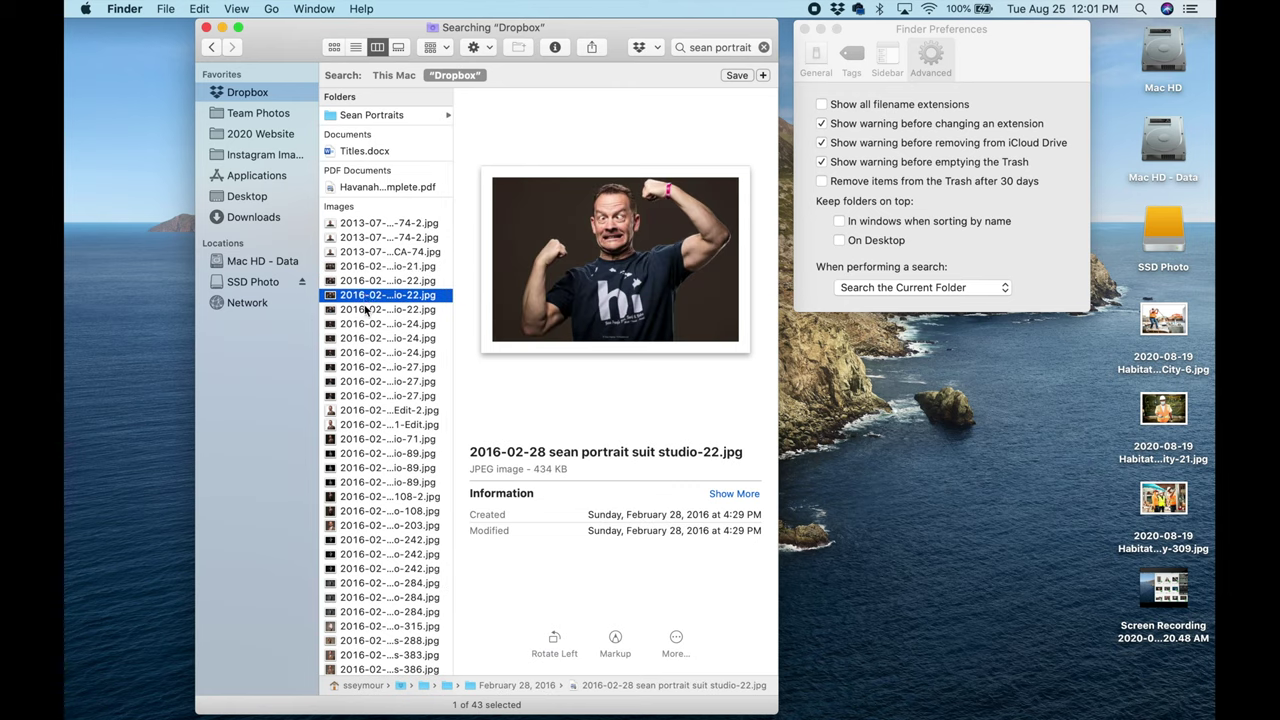
pyautogui.click(363, 314)
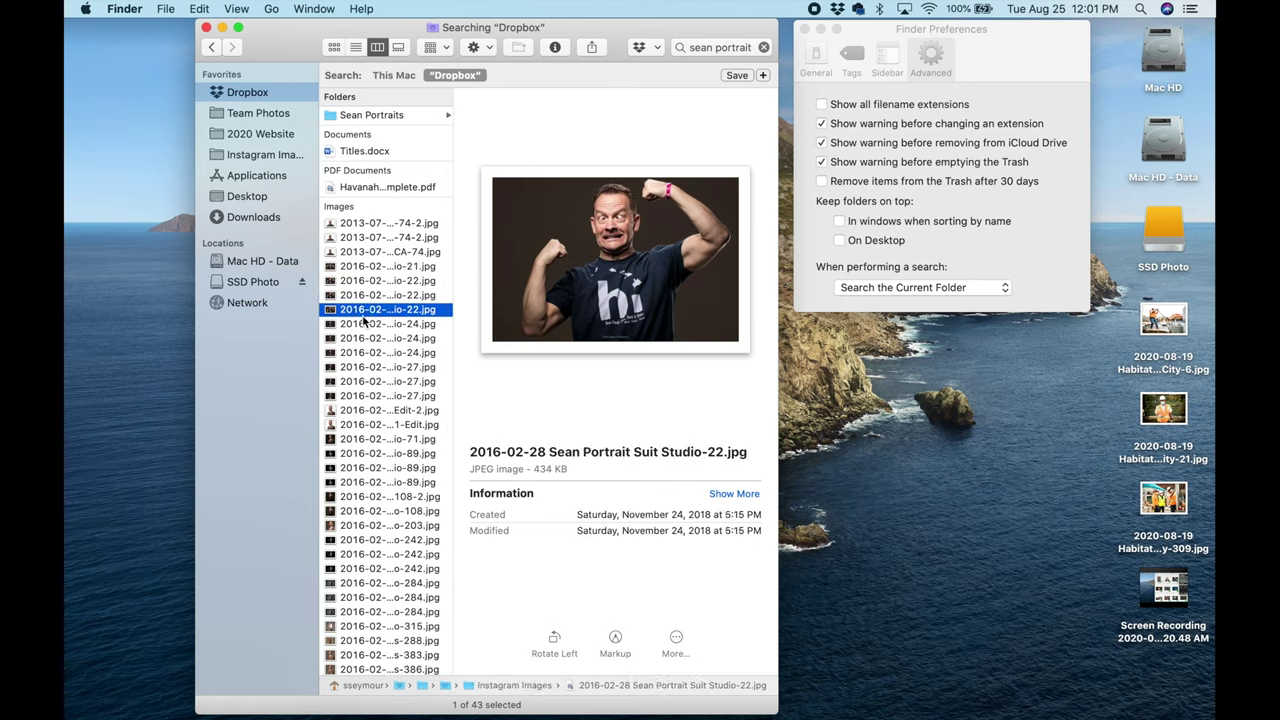
pyautogui.click(364, 338)
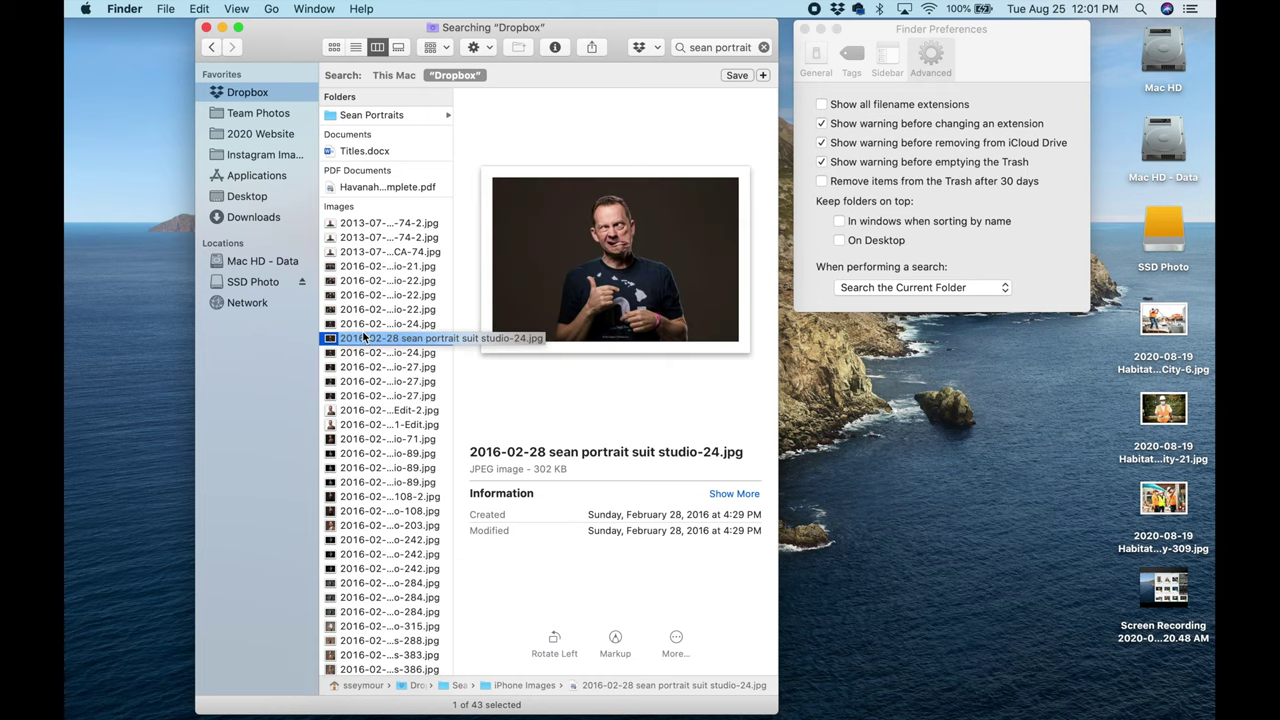
pyautogui.click(369, 352)
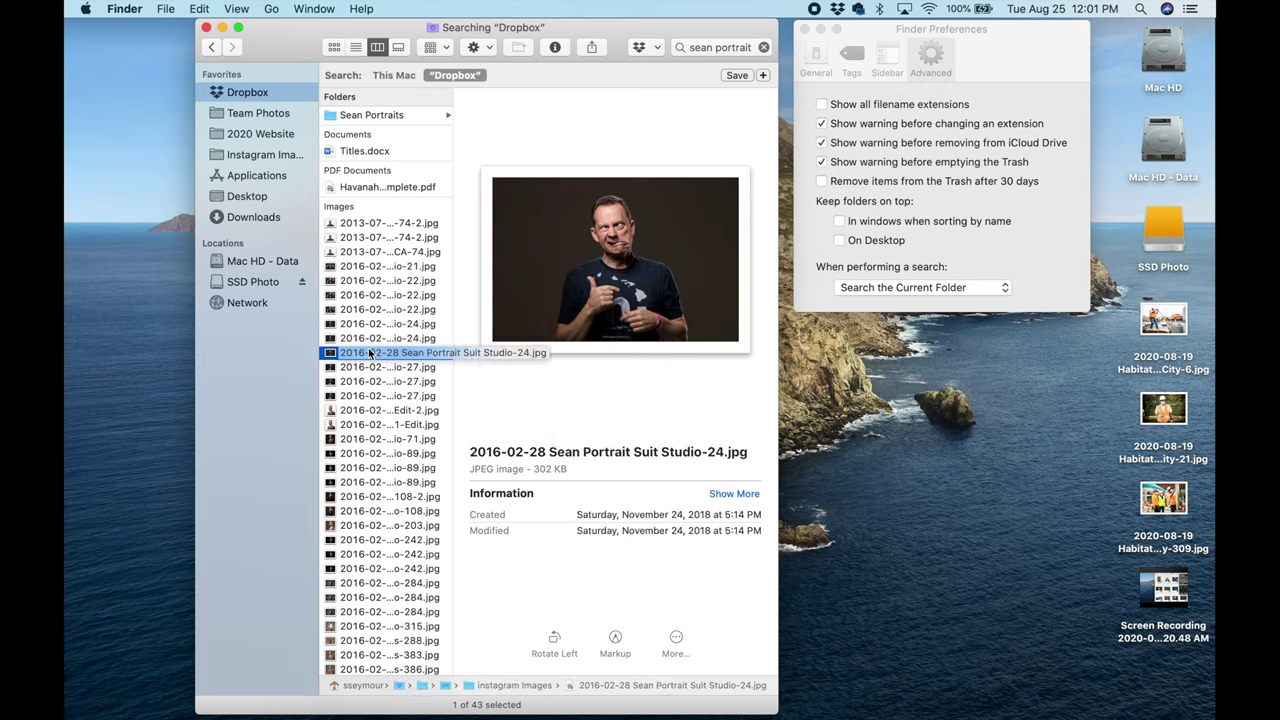
pyautogui.click(370, 369)
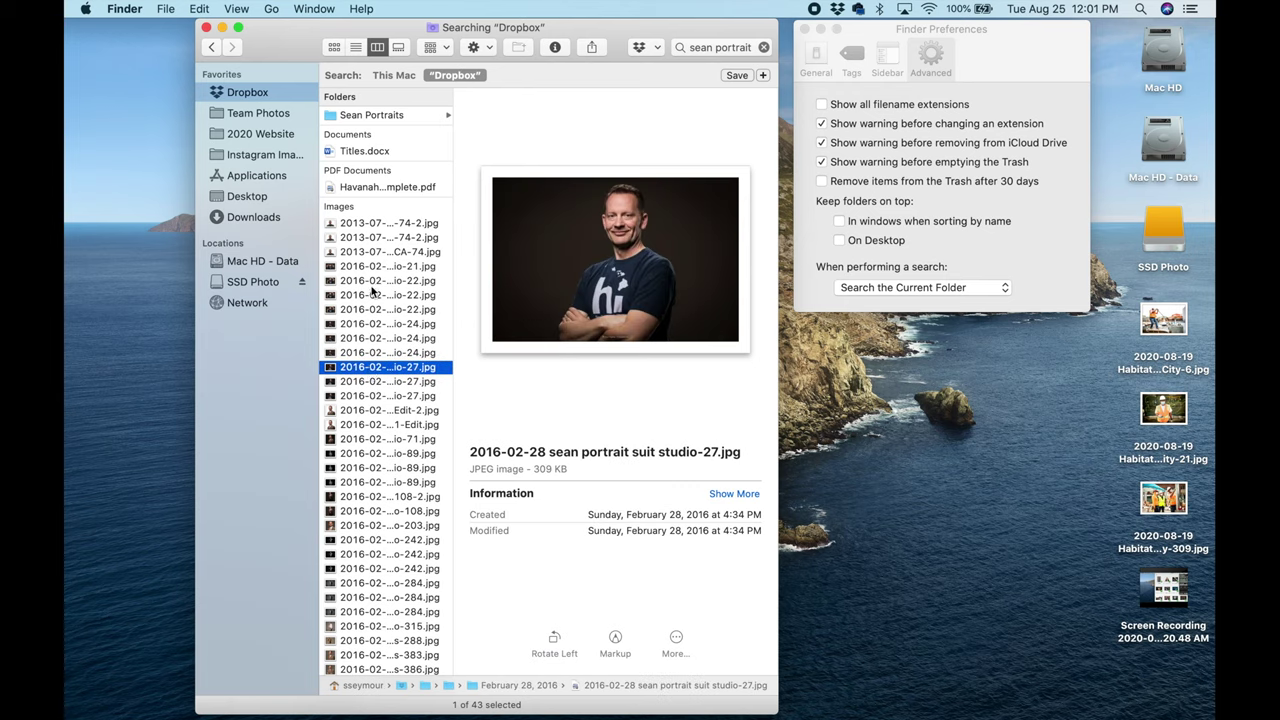
pyautogui.scroll(-5, 380, 300)
pyautogui.scroll(5, 380, 300)
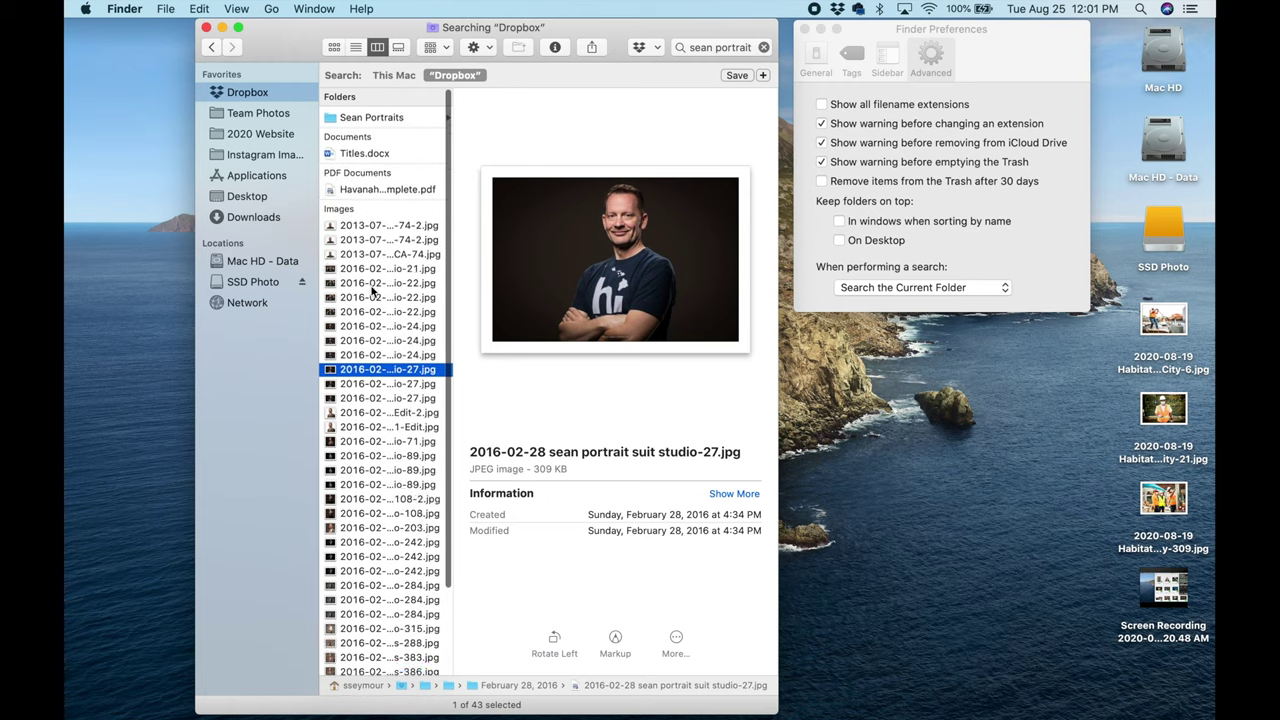